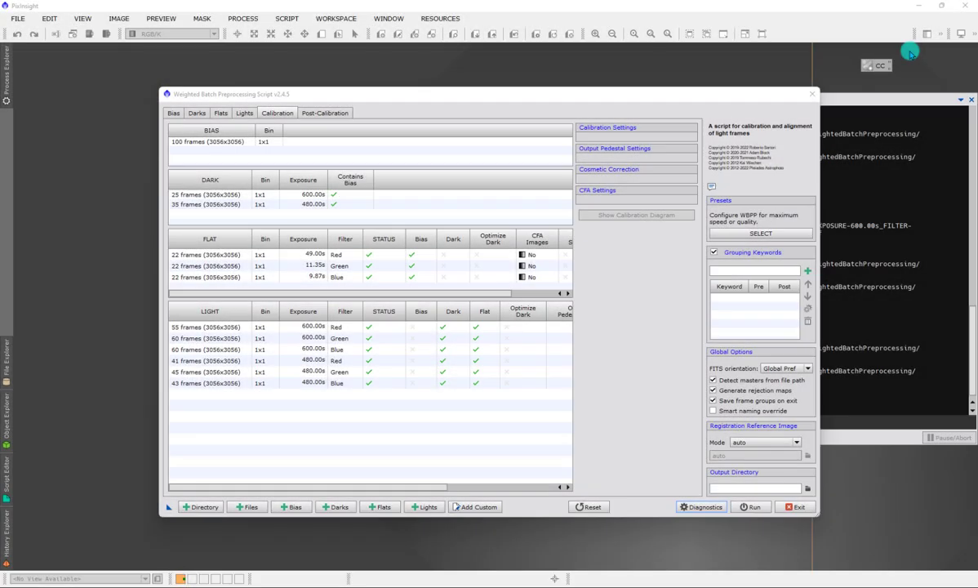
- Show the Post-Calibration tab, listing six master light groups totaling 46h 22min
{"action": "left_click", "coordinate": [324, 116]}
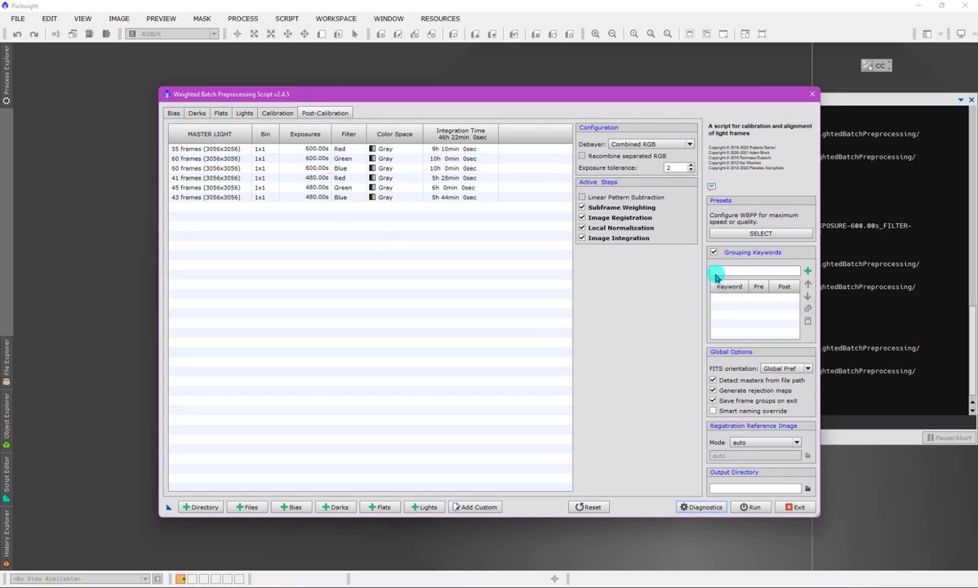
- Switch to the Lights page listing the Blue 480.00s frames and processing options
{"action": "left_click", "coordinate": [242, 113]}
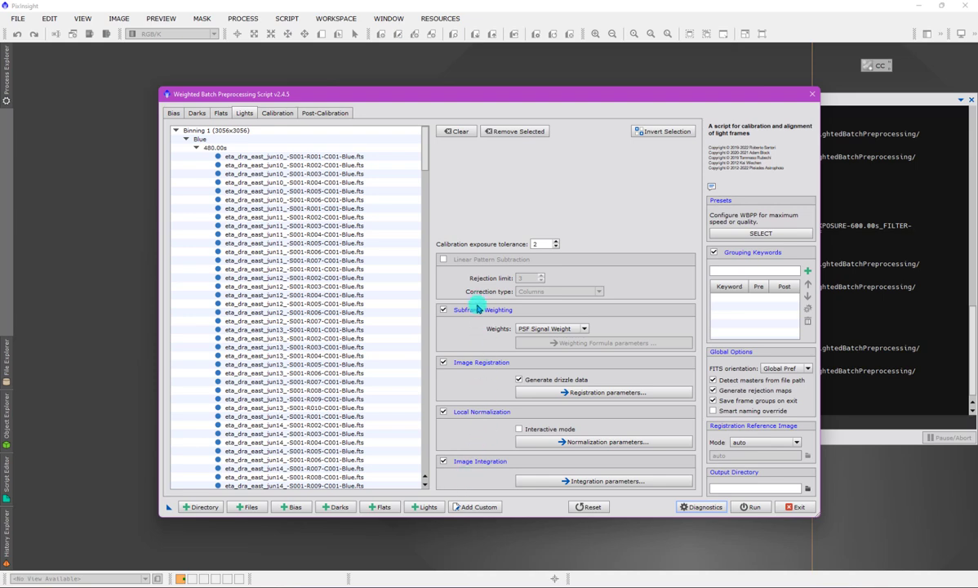
{"action": "mouse_move", "coordinate": [463, 330]}
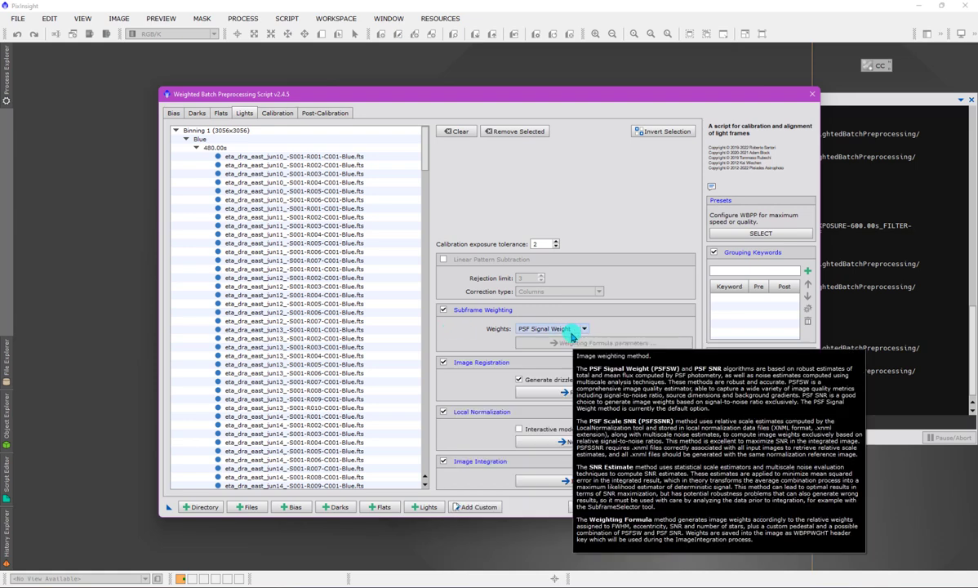
{"action": "left_click", "coordinate": [566, 329]}
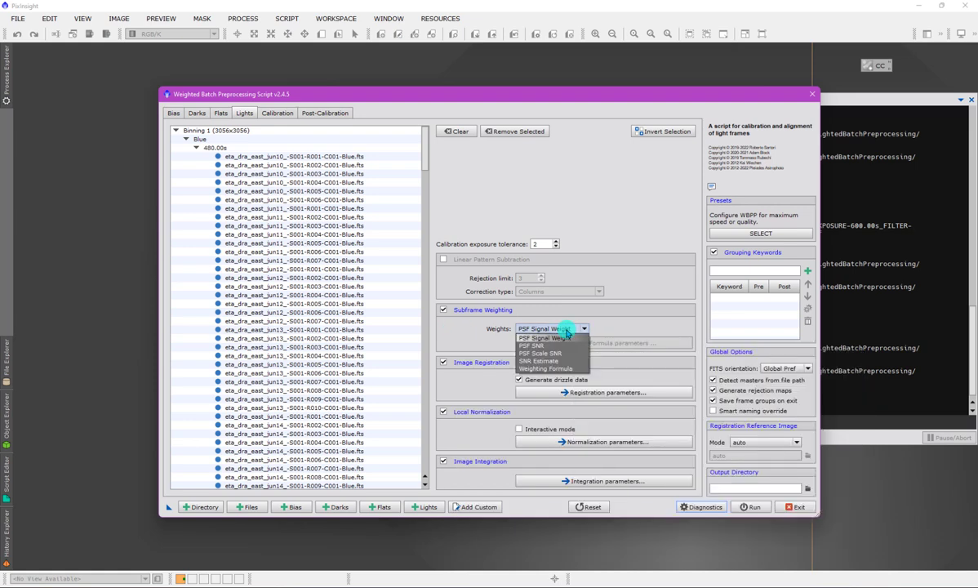
{"action": "left_click", "coordinate": [565, 329]}
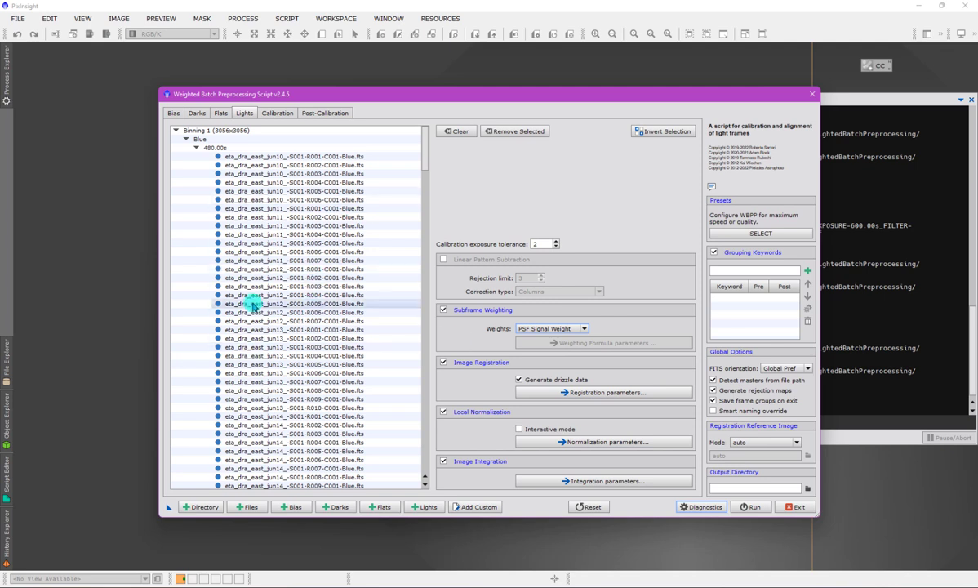
{"action": "mouse_move", "coordinate": [254, 305]}
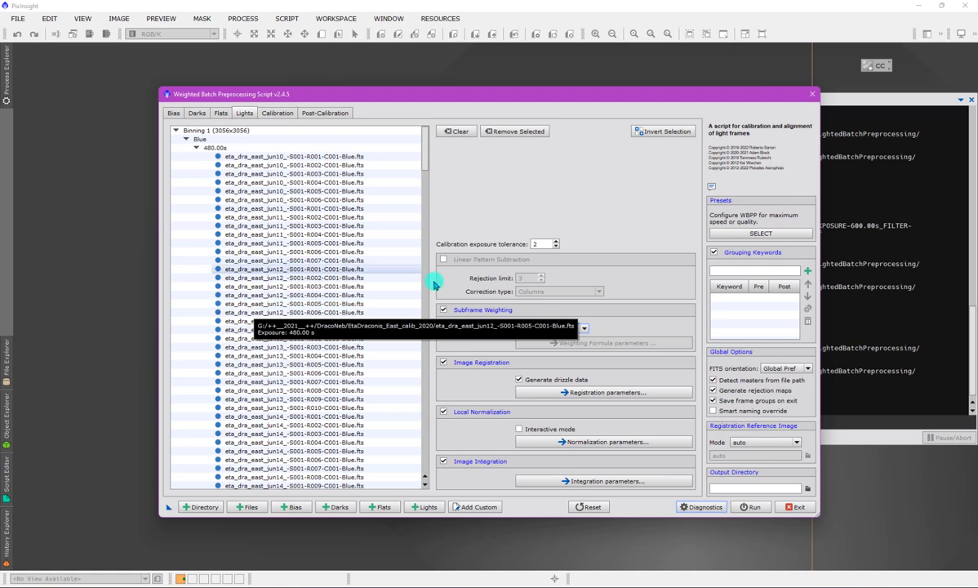
{"action": "mouse_move", "coordinate": [466, 286]}
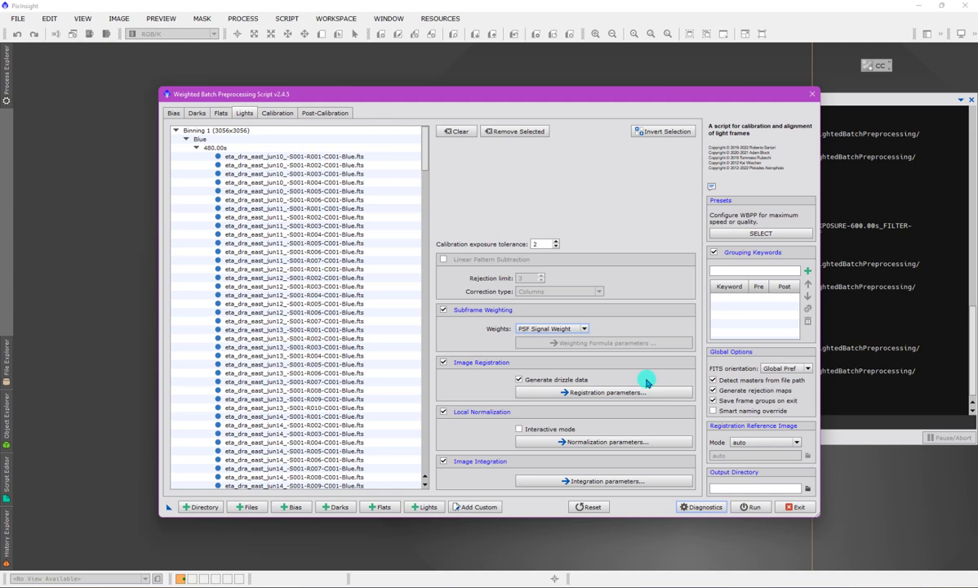
{"action": "left_click", "coordinate": [587, 330]}
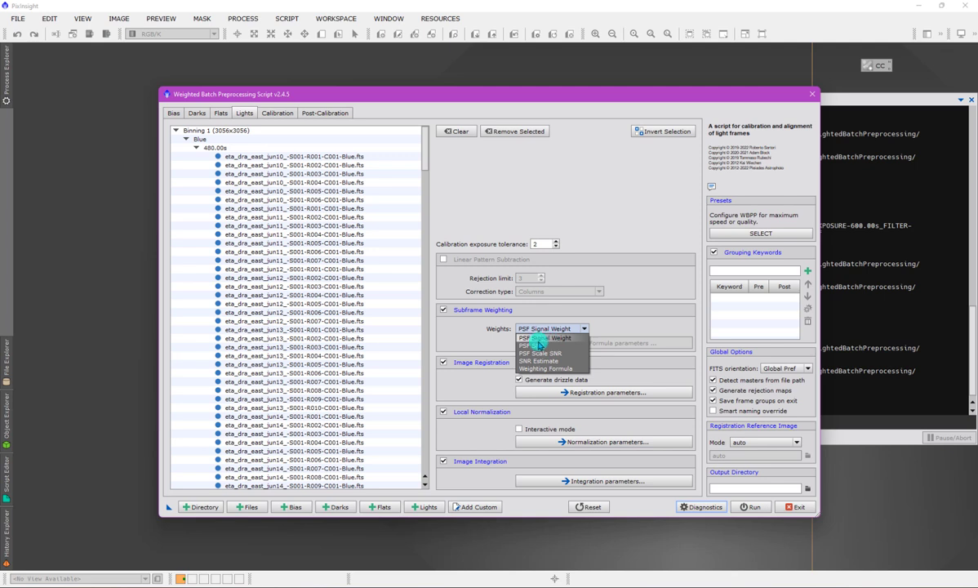
{"action": "left_click", "coordinate": [506, 343]}
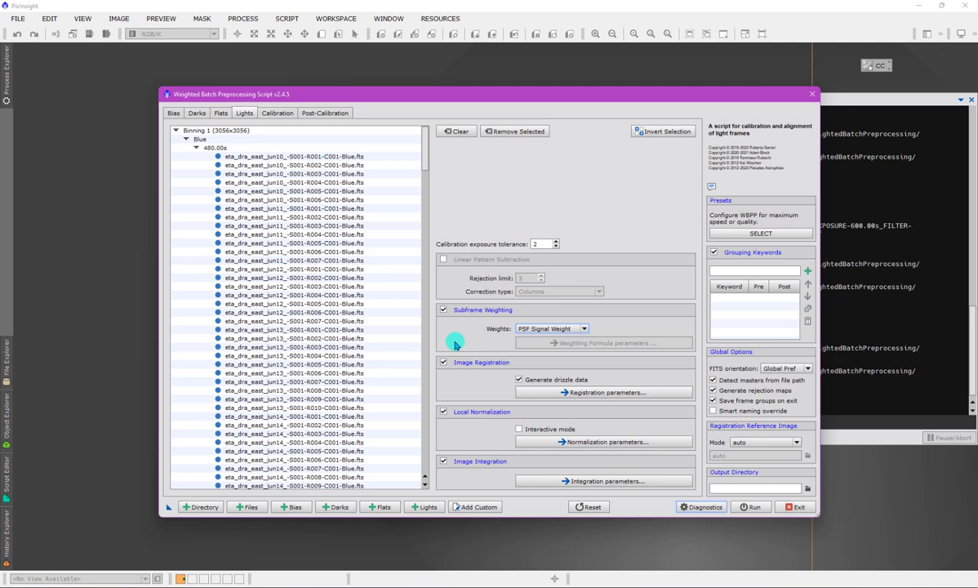
{"action": "left_click", "coordinate": [547, 331]}
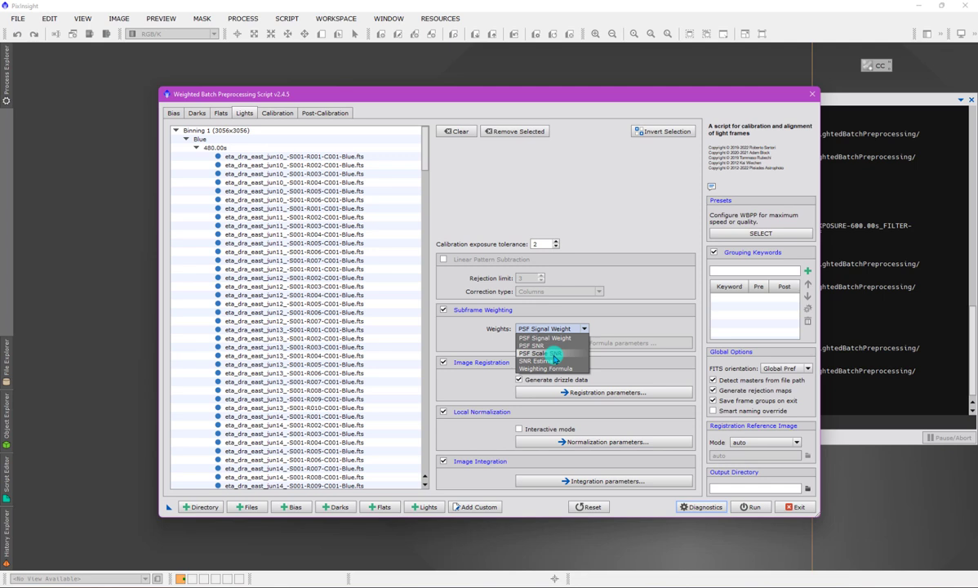
{"action": "left_click", "coordinate": [445, 323]}
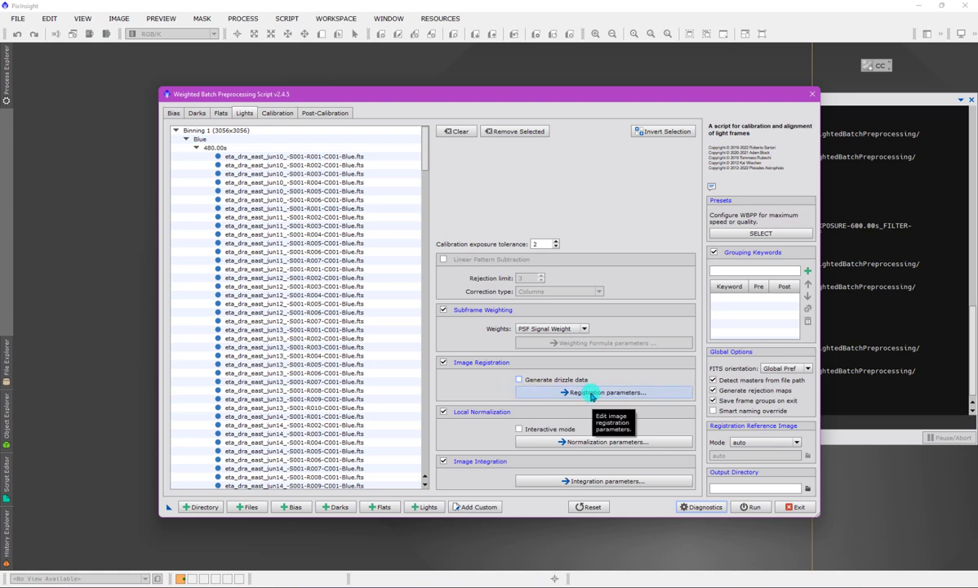
{"action": "left_click", "coordinate": [592, 395]}
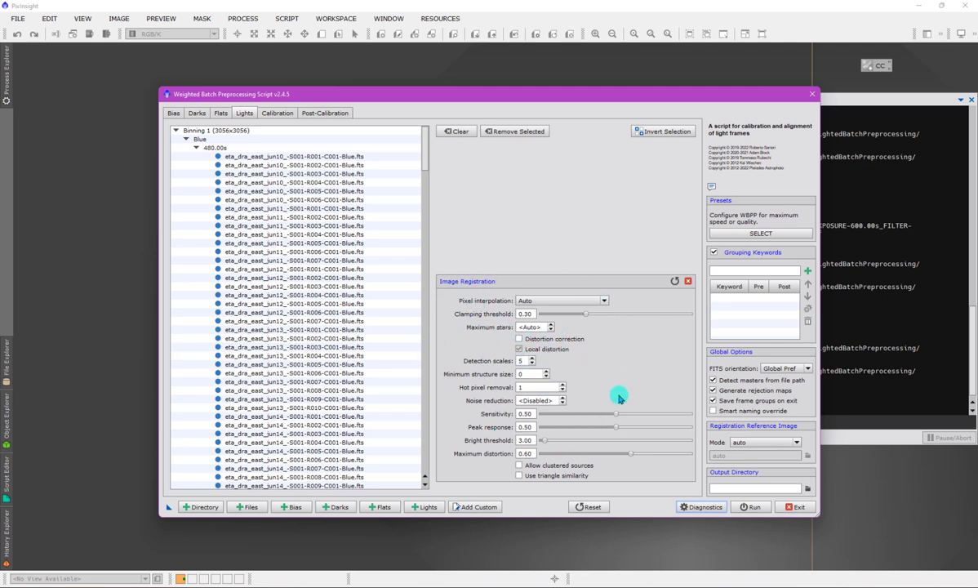
{"action": "left_click", "coordinate": [688, 282]}
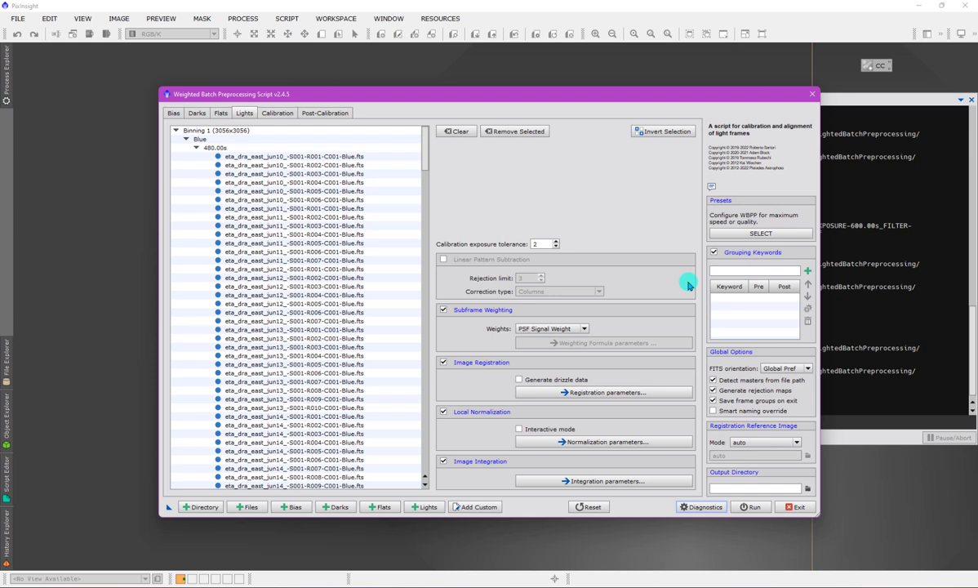
{"action": "left_click", "coordinate": [571, 393]}
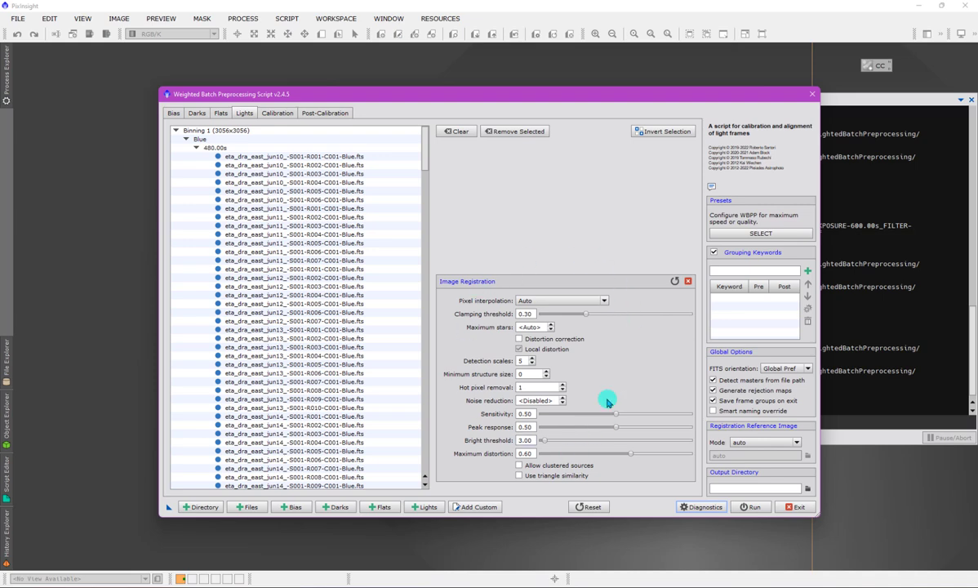
{"action": "mouse_move", "coordinate": [605, 426]}
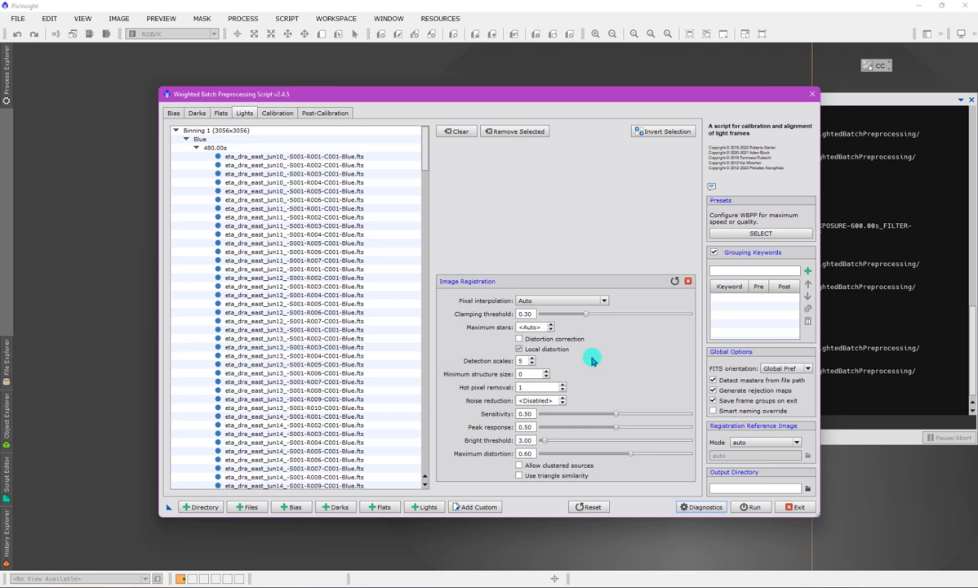
{"action": "left_click", "coordinate": [690, 282]}
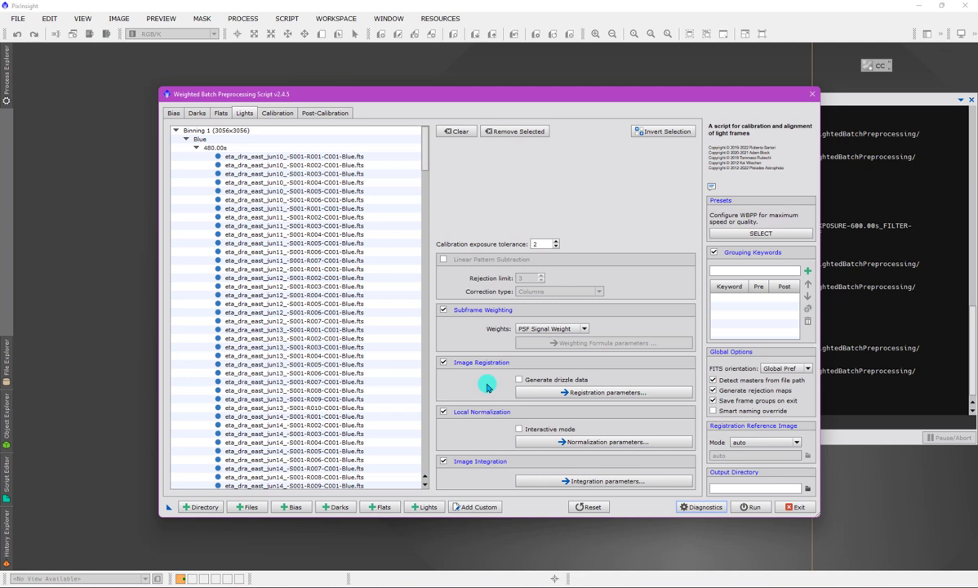
{"action": "scroll", "coordinate": [317, 390], "scroll_direction": "down", "scroll_amount": 10}
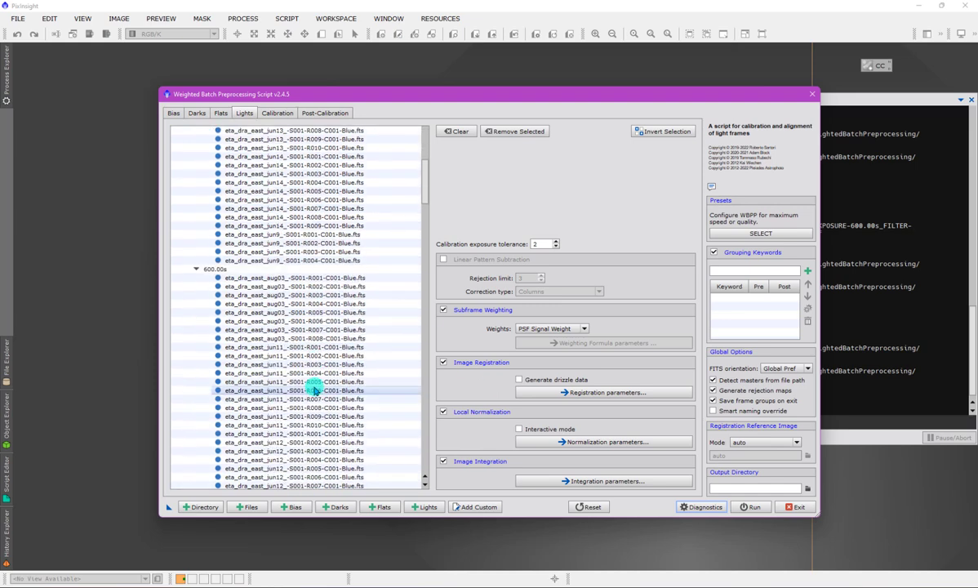
{"action": "scroll", "coordinate": [318, 390], "scroll_direction": "up", "scroll_amount": 10}
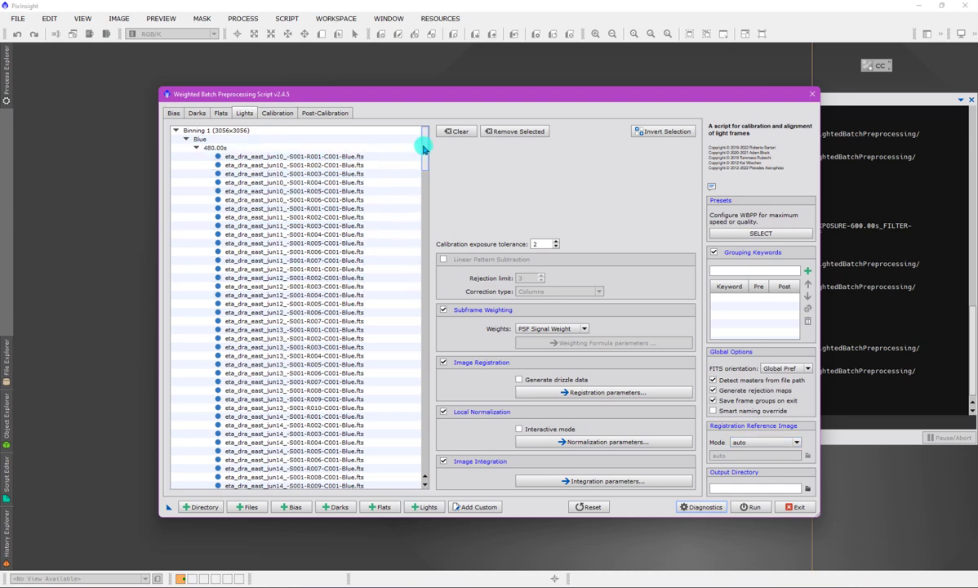
- Drag slightly near the top of the WBPP Lights settings
{"action": "mouse_move", "coordinate": [425, 148]}
{"action": "left_mouse_down"}
{"action": "mouse_move", "coordinate": [412, 329]}
{"action": "mouse_move", "coordinate": [424, 380]}
{"action": "mouse_move", "coordinate": [424, 137]}
{"action": "mouse_move", "coordinate": [423, 149]}
{"action": "left_mouse_up"}
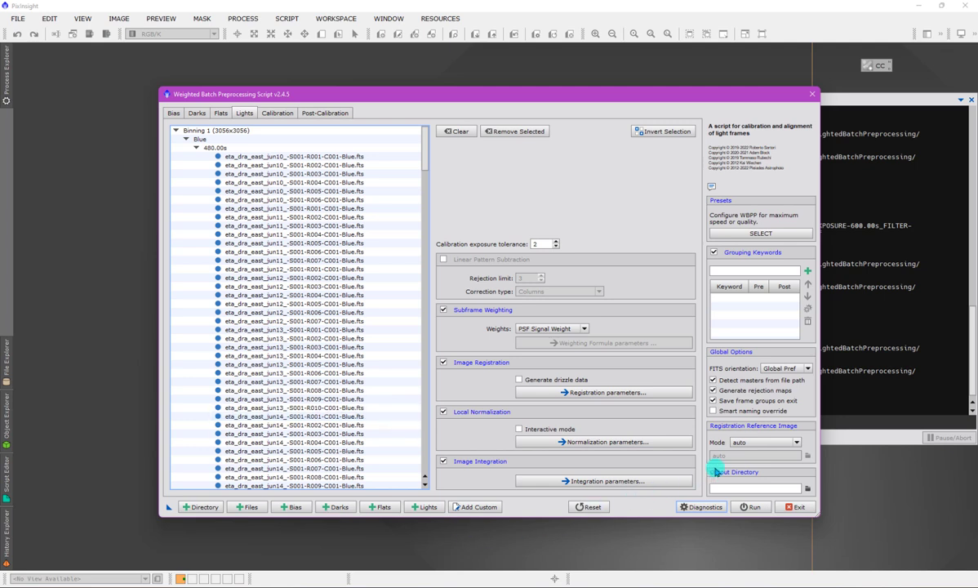
- Try the manual registration reference mode, then set it back to auto
{"action": "left_click", "coordinate": [800, 445]}
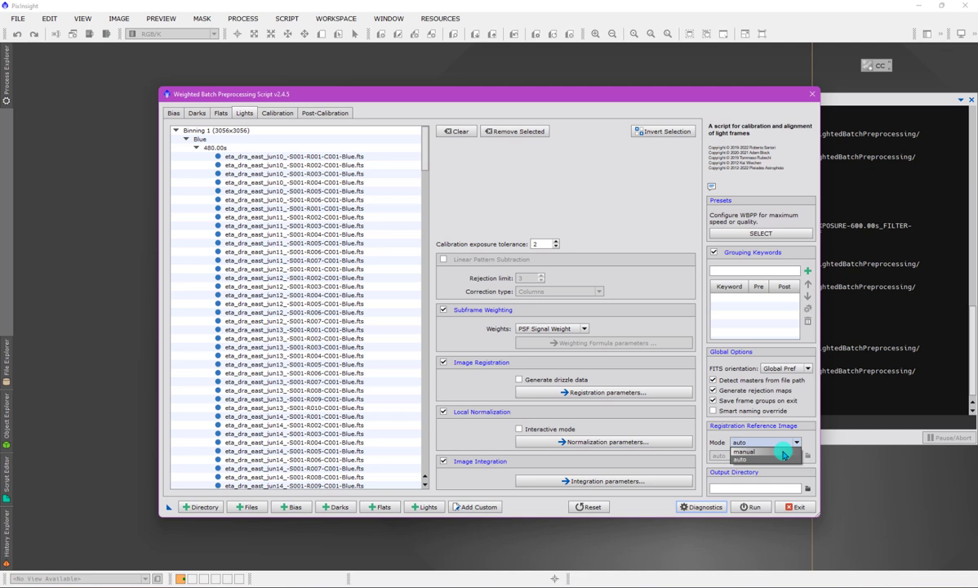
{"action": "left_click", "coordinate": [748, 452]}
{"action": "left_click", "coordinate": [756, 444]}
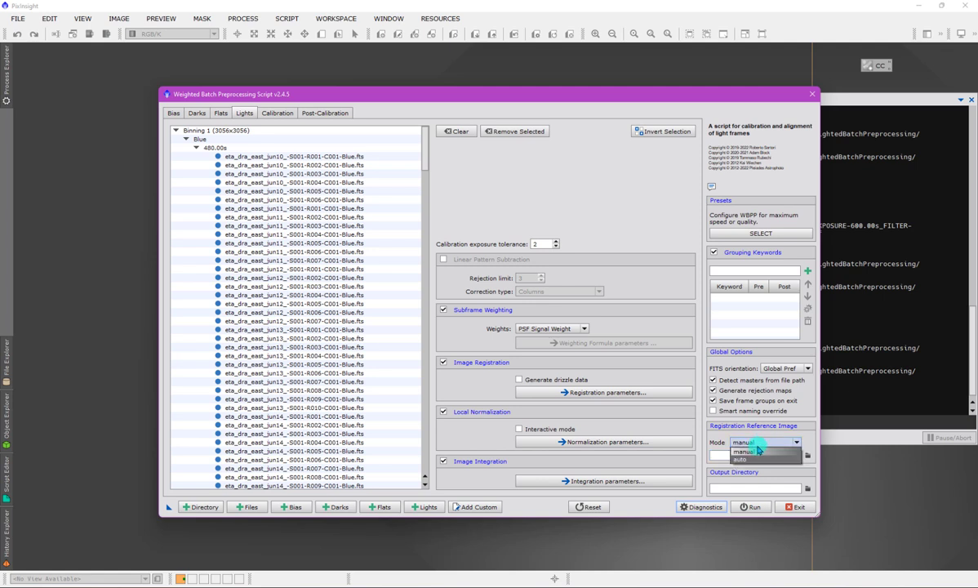
{"action": "left_click", "coordinate": [741, 459]}
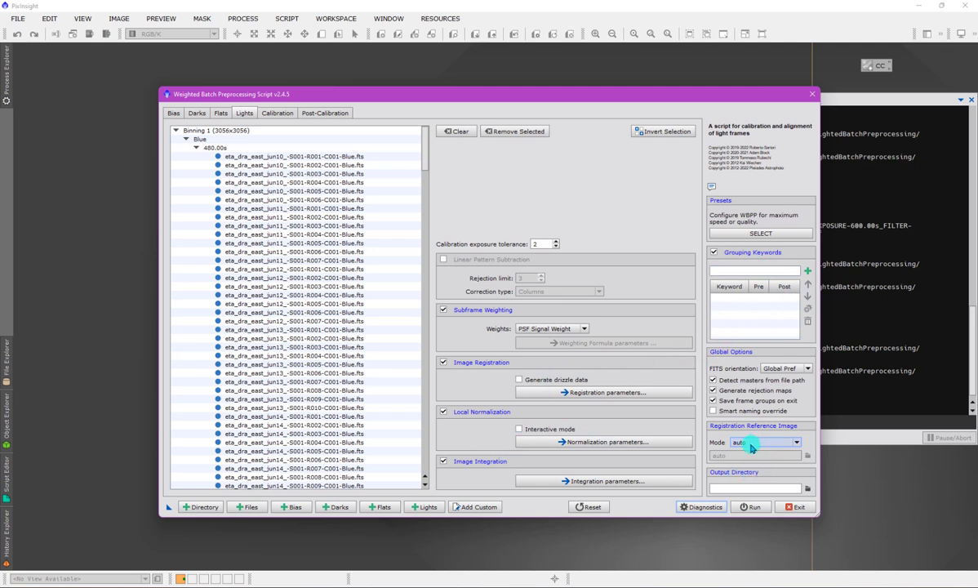
{"action": "mouse_move", "coordinate": [752, 448]}
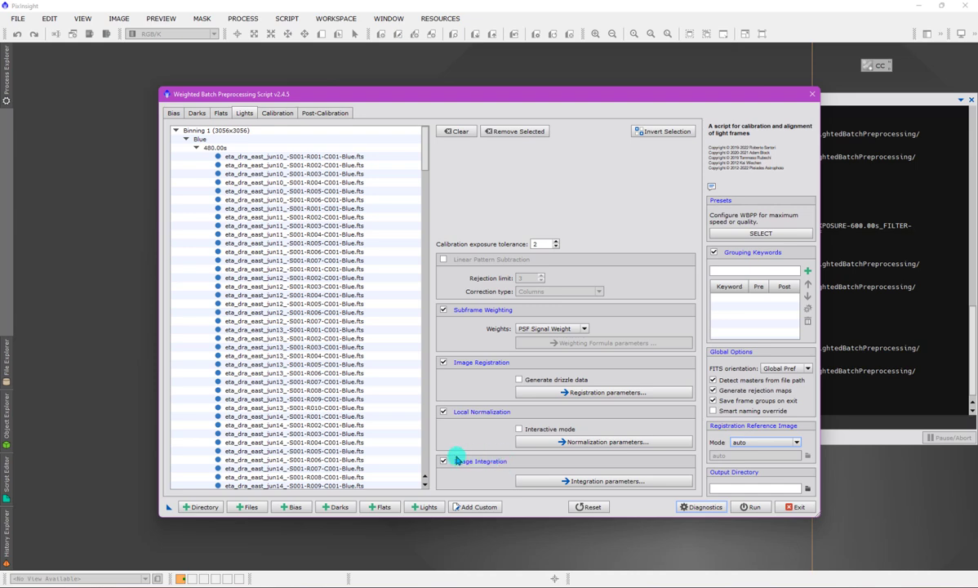
- Open Image Integration parameters, review rejection algorithm and minimum weight, then close the panel
{"action": "left_click", "coordinate": [564, 482]}
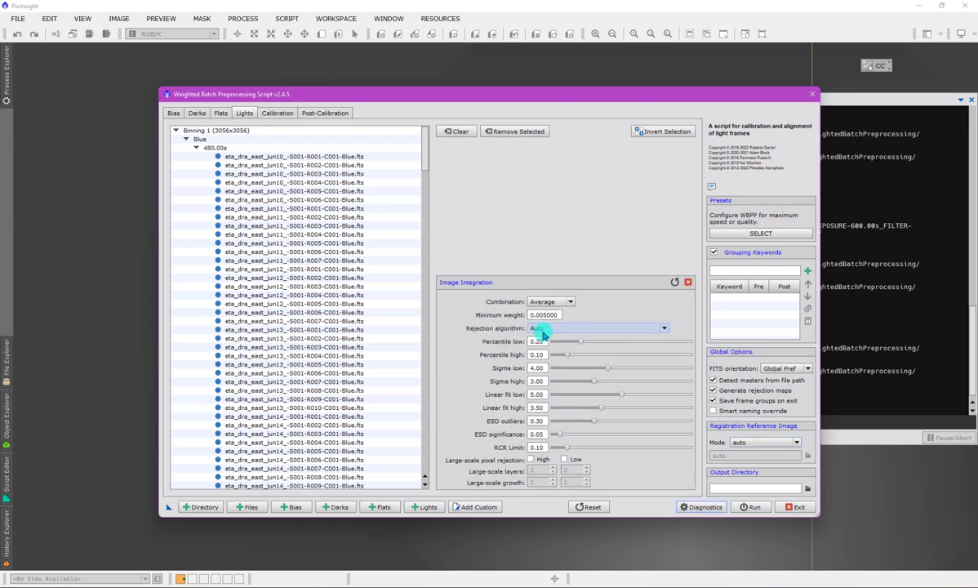
{"action": "mouse_move", "coordinate": [547, 332]}
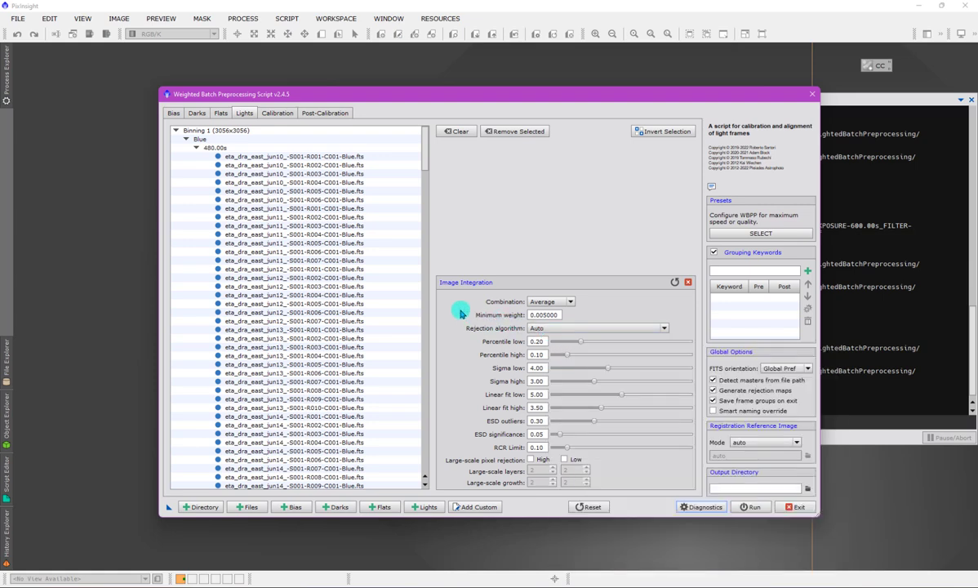
{"action": "mouse_move", "coordinate": [460, 313]}
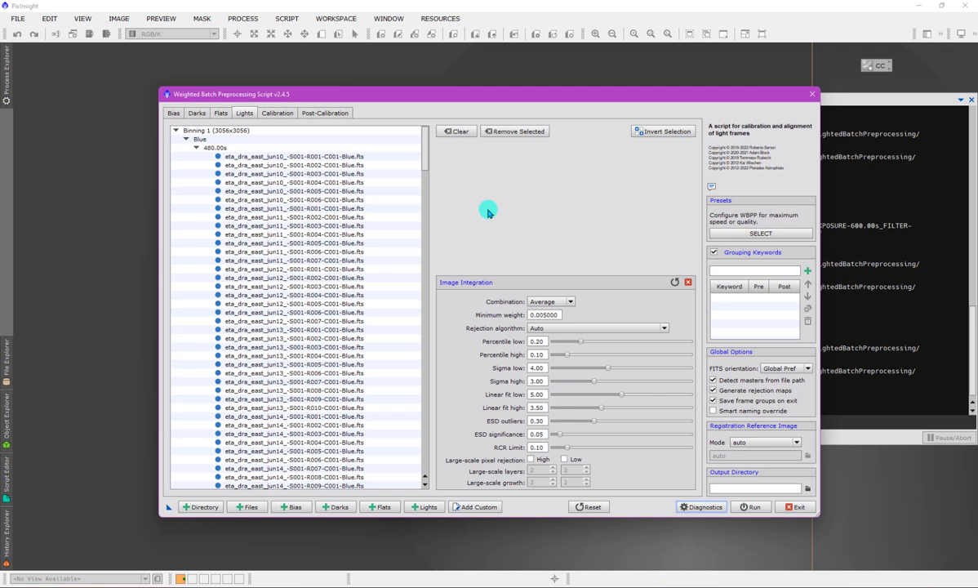
{"action": "left_click", "coordinate": [688, 282]}
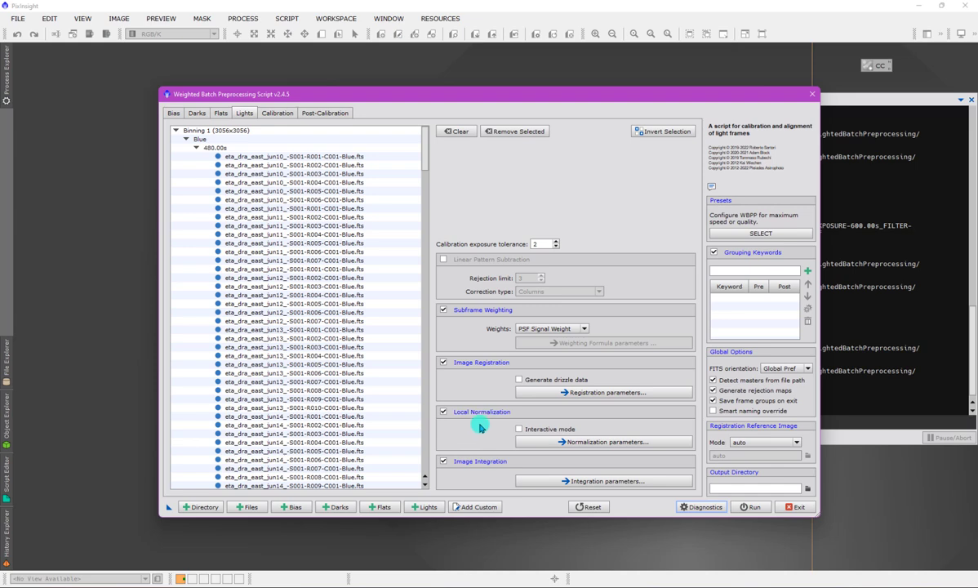
- Review Local Normalization parameters, keeping PSF Signal Weight criteria and Integration of best frames reference
{"action": "left_click", "coordinate": [572, 443]}
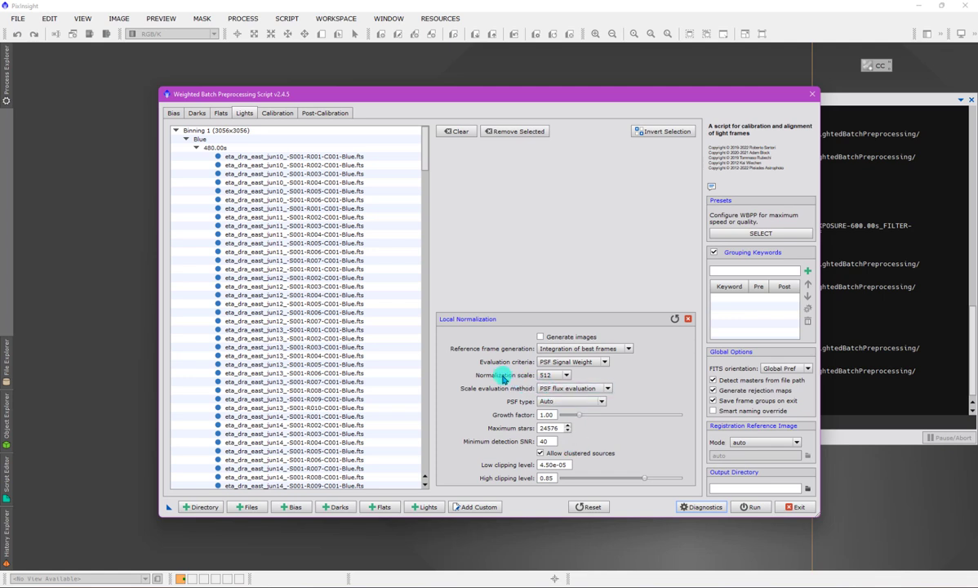
{"action": "mouse_move", "coordinate": [504, 378]}
{"action": "left_click", "coordinate": [572, 363]}
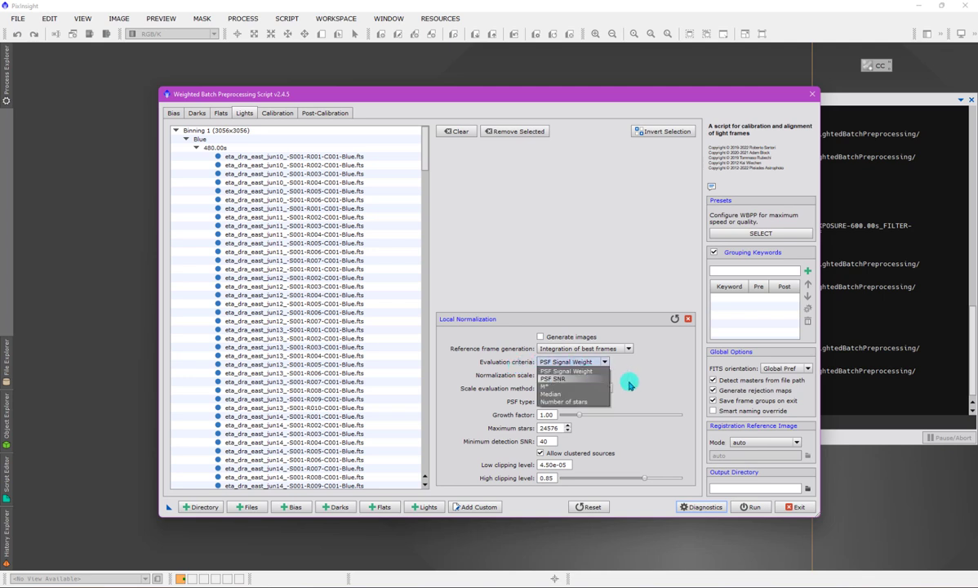
{"action": "left_click", "coordinate": [574, 372]}
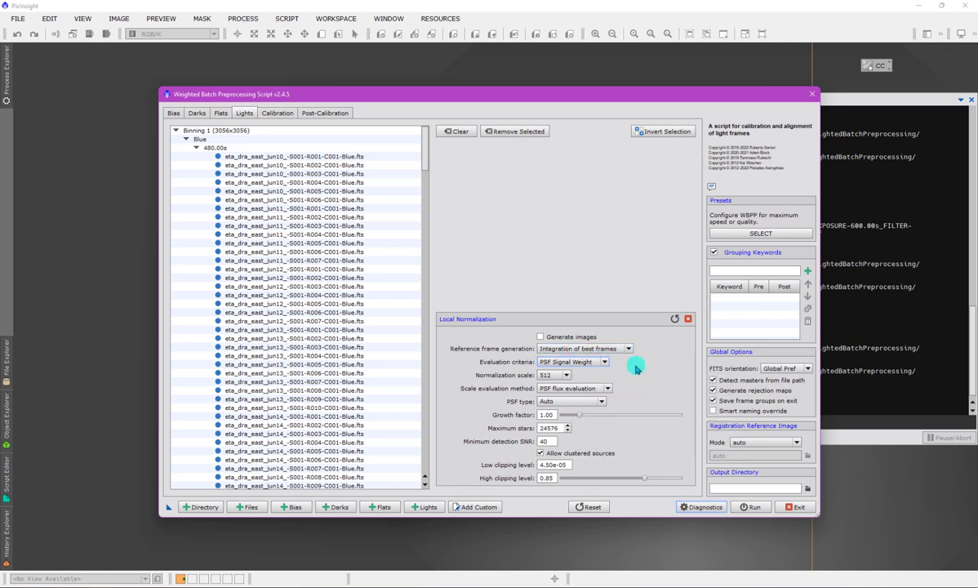
{"action": "left_click", "coordinate": [608, 349]}
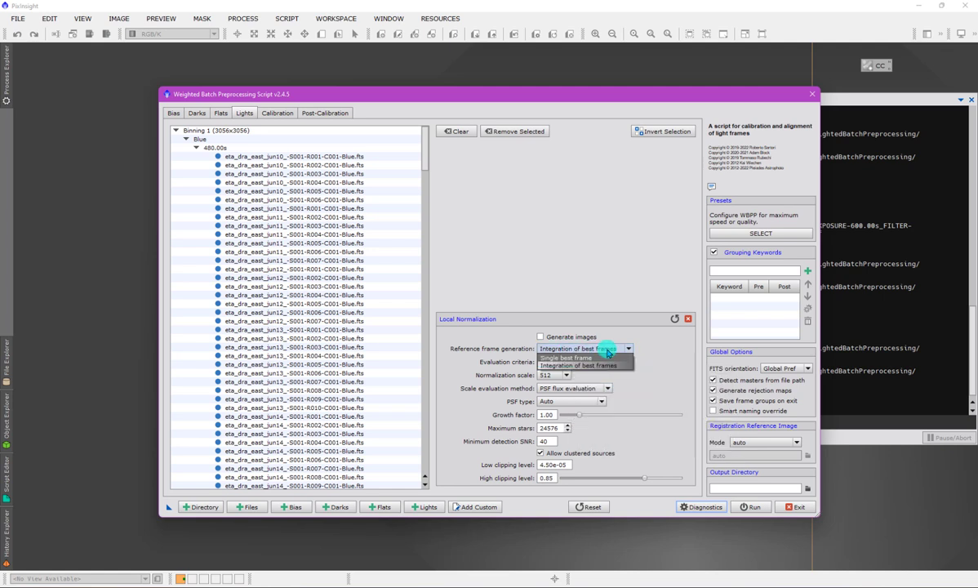
{"action": "left_click", "coordinate": [613, 366]}
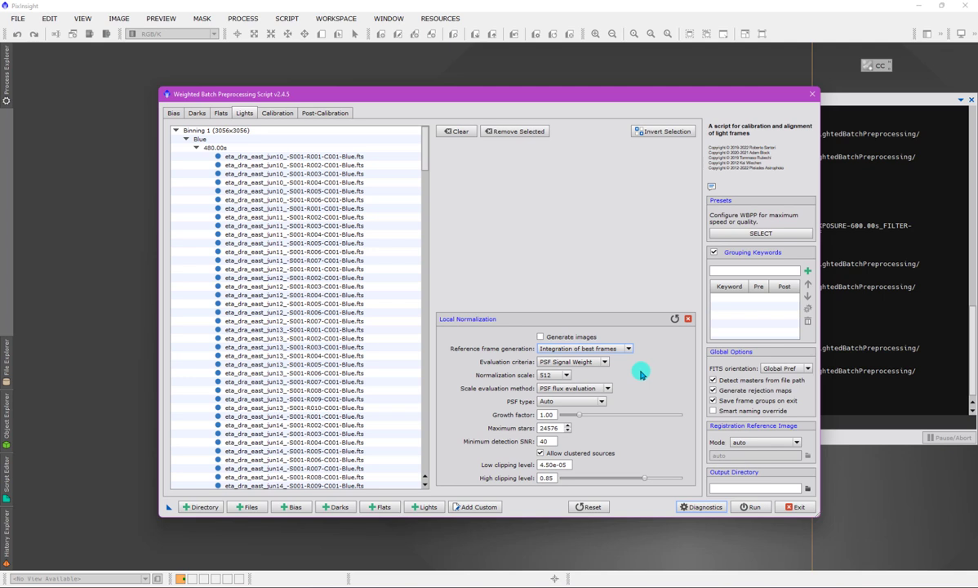
{"action": "left_click", "coordinate": [688, 320]}
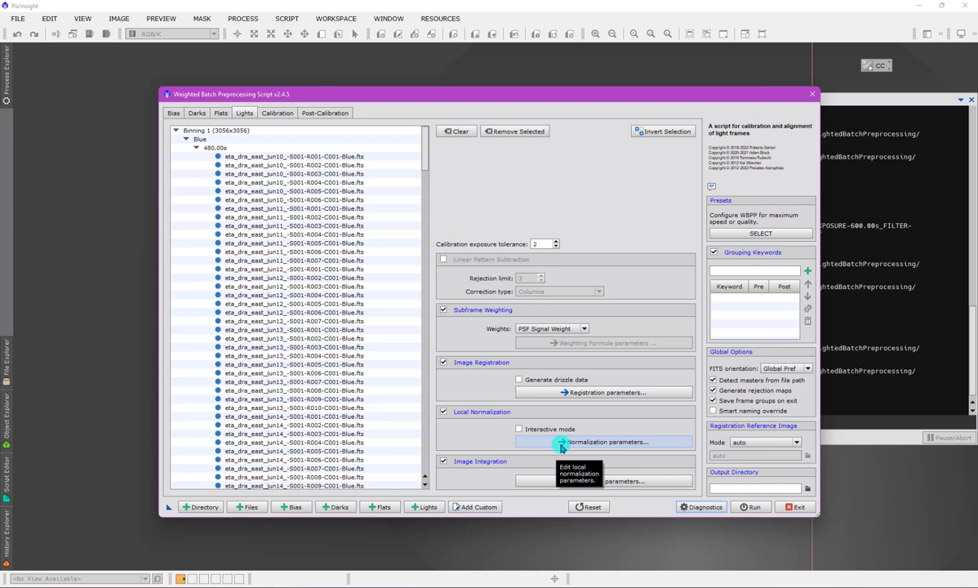
- Reopen the Local Normalization parameters and select the Growth factor value
{"action": "left_click", "coordinate": [561, 446]}
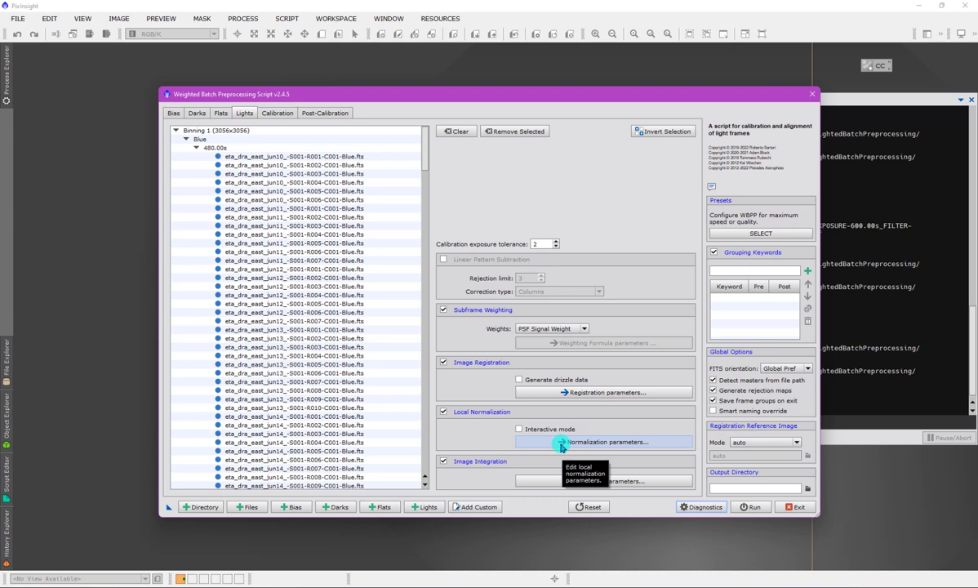
{"action": "left_click", "coordinate": [561, 446]}
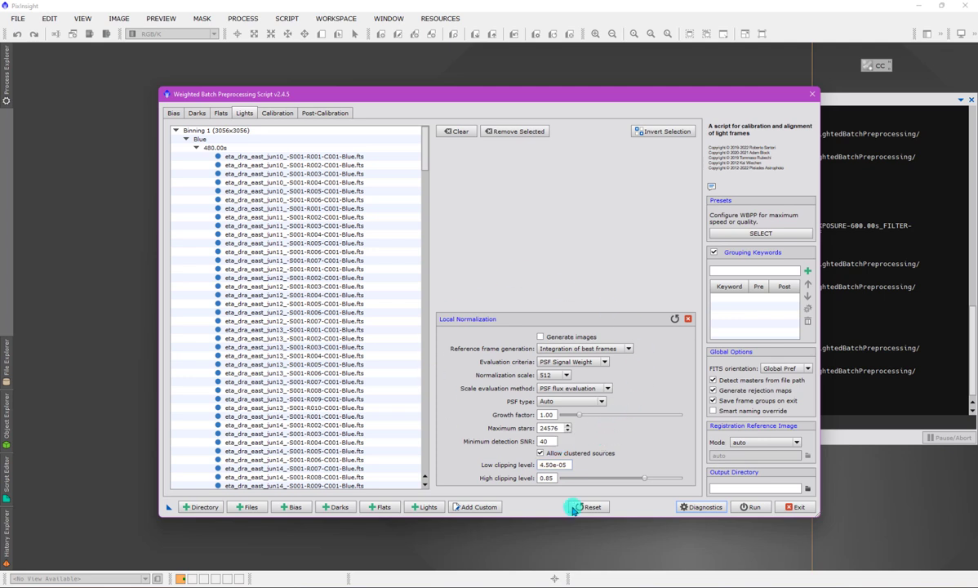
{"action": "double_click", "coordinate": [543, 416]}
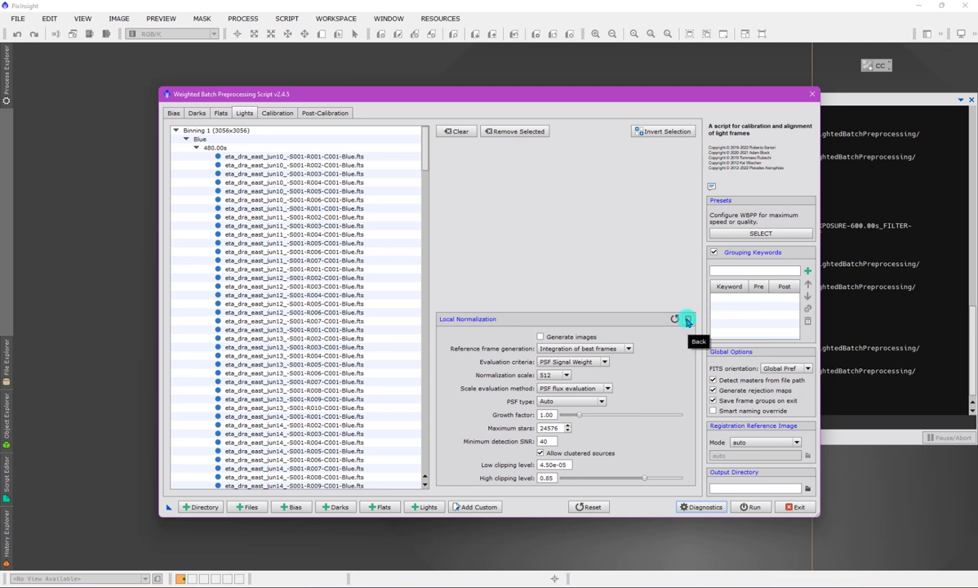
- Close the Local Normalization panel and toggle Local Normalization off and back on
{"action": "left_click", "coordinate": [688, 321]}
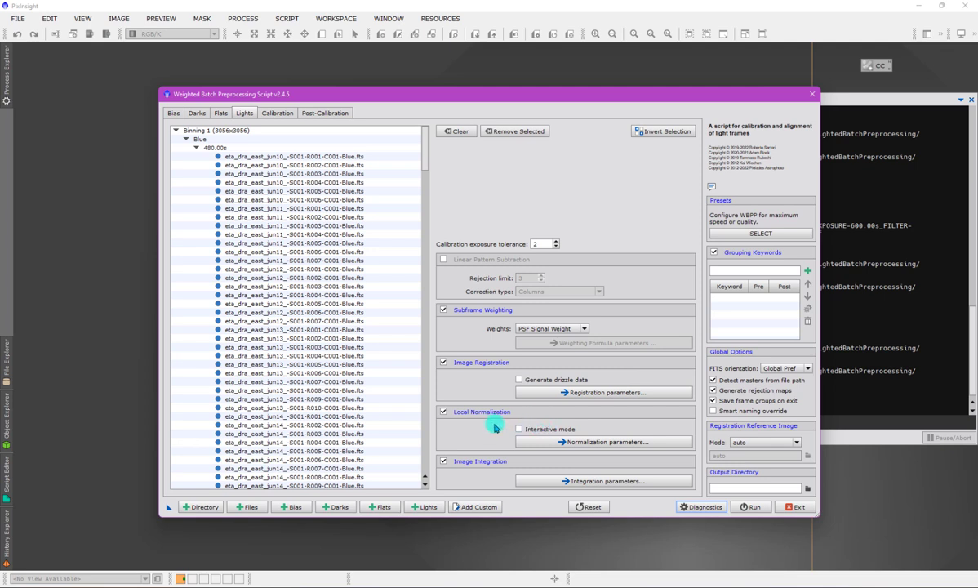
{"action": "left_click", "coordinate": [443, 413]}
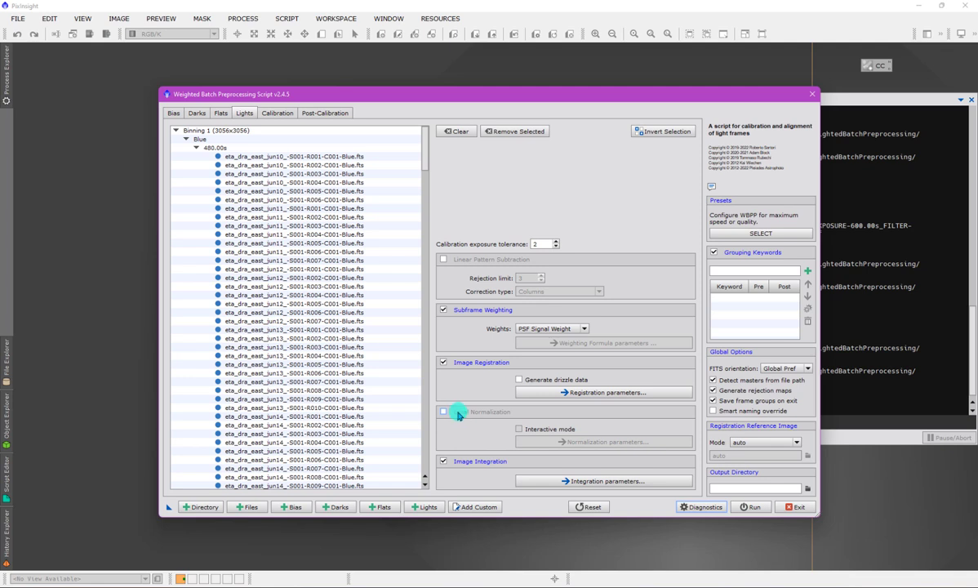
{"action": "left_click", "coordinate": [444, 412]}
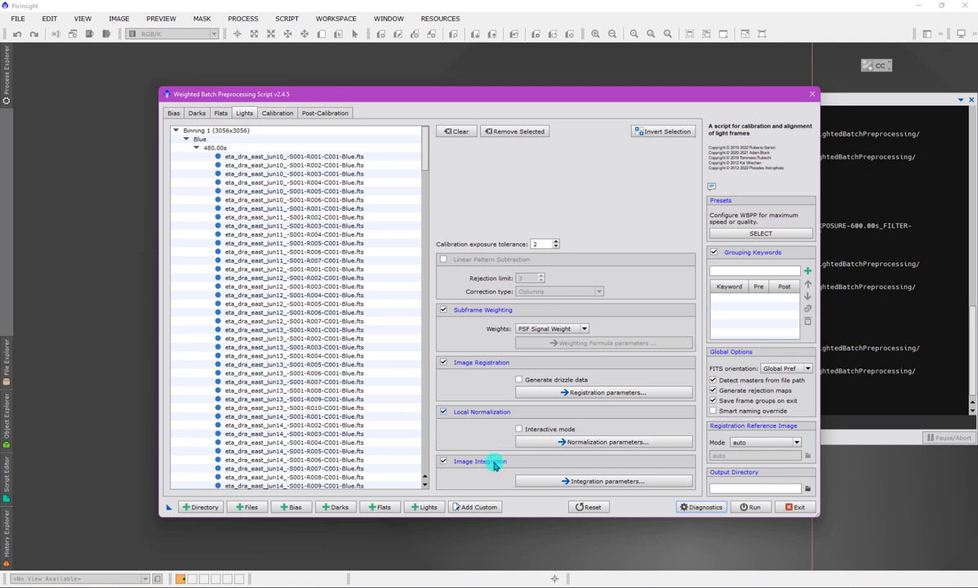
- Reopen the Image Integration parameters and expand the Rejection algorithm list, currently Auto
{"action": "left_click", "coordinate": [579, 483]}
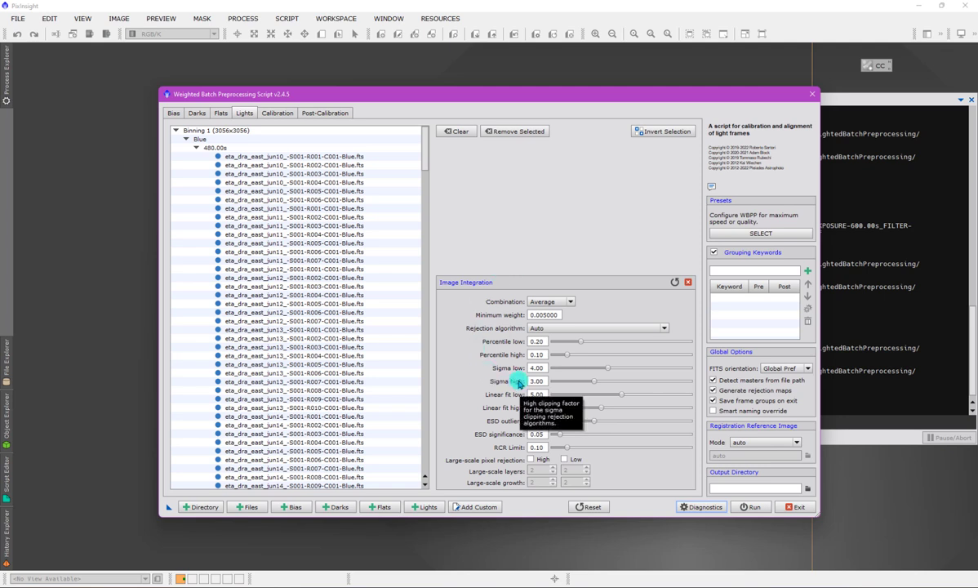
{"action": "left_click", "coordinate": [688, 282]}
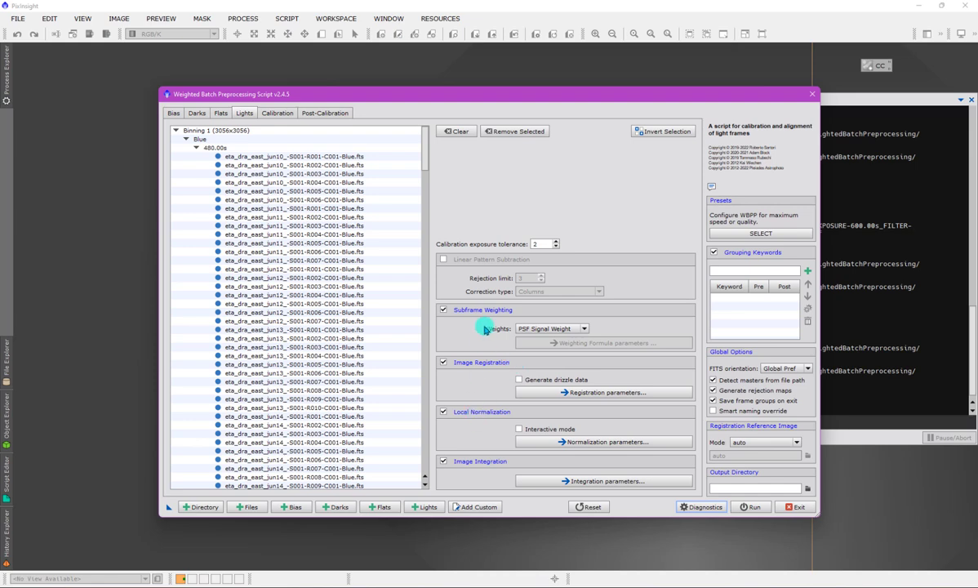
{"action": "left_click", "coordinate": [567, 481]}
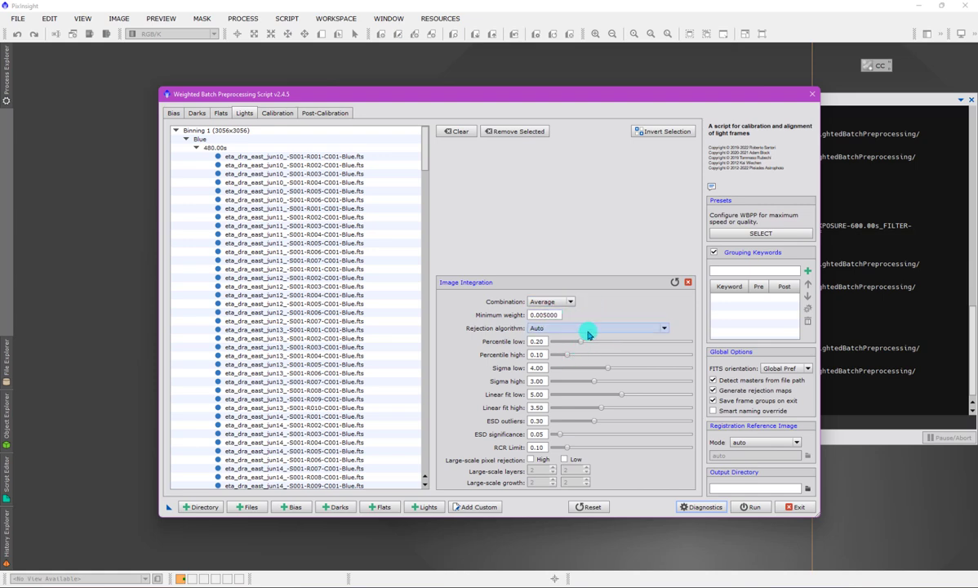
{"action": "mouse_move", "coordinate": [588, 333]}
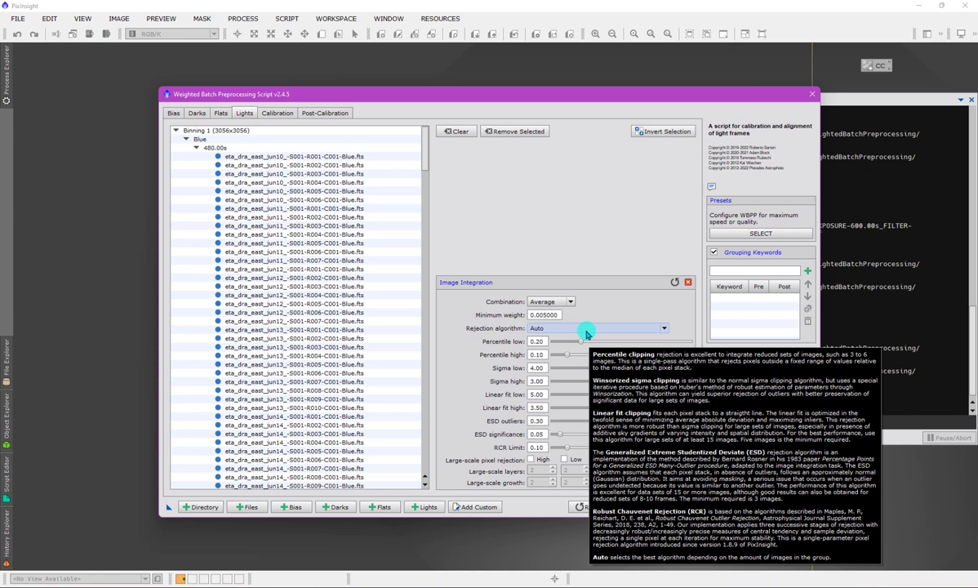
{"action": "left_click", "coordinate": [586, 330]}
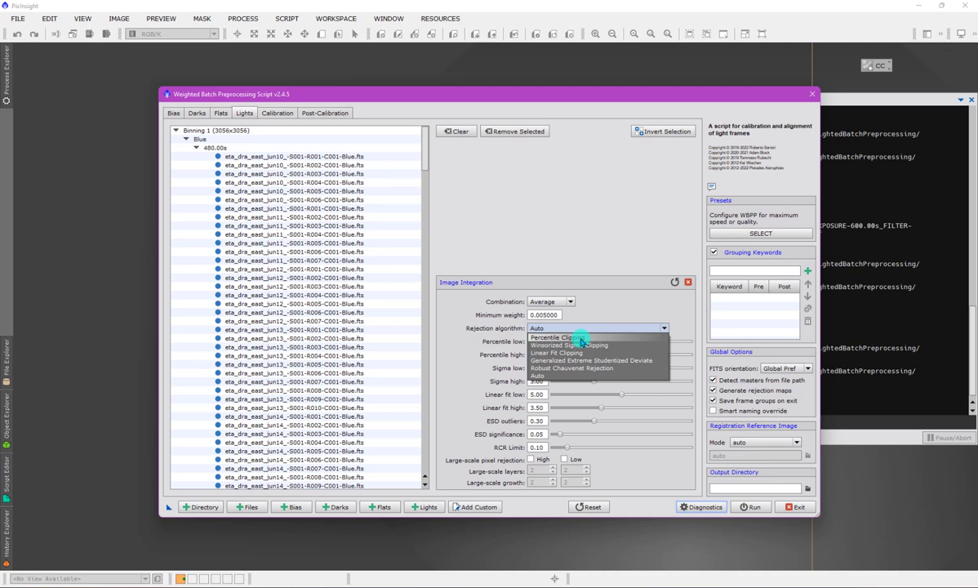
{"action": "left_click", "coordinate": [462, 365]}
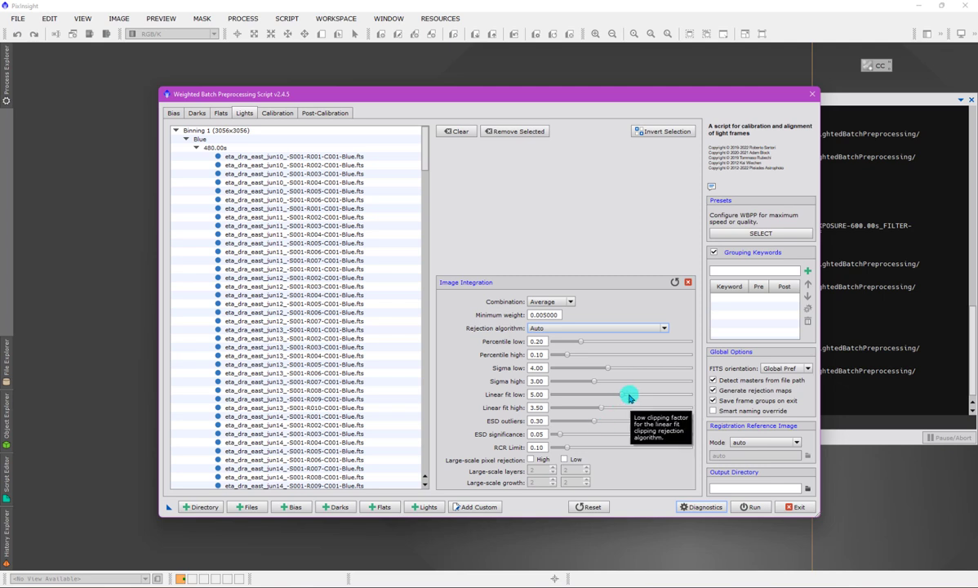
{"action": "left_click", "coordinate": [658, 327]}
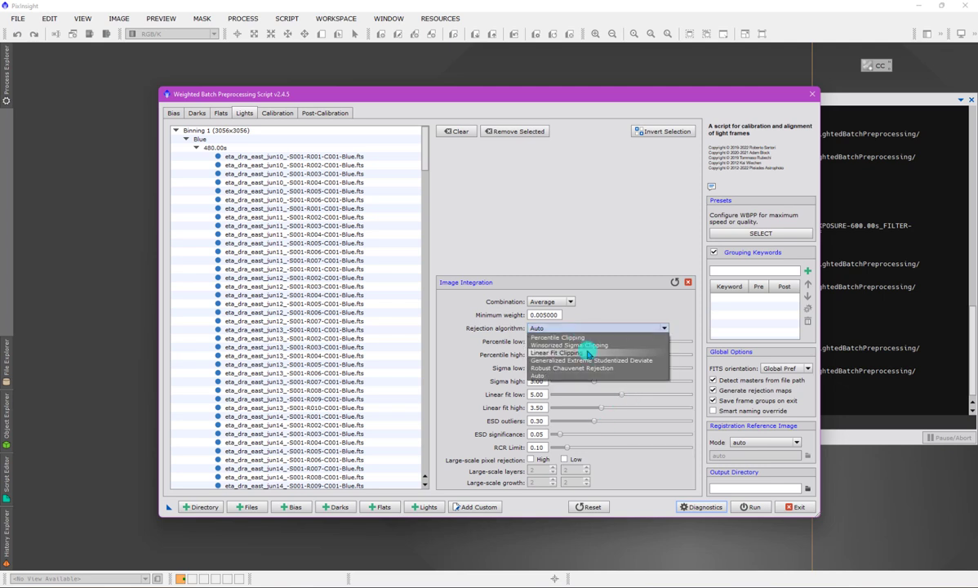
{"action": "left_click", "coordinate": [583, 345]}
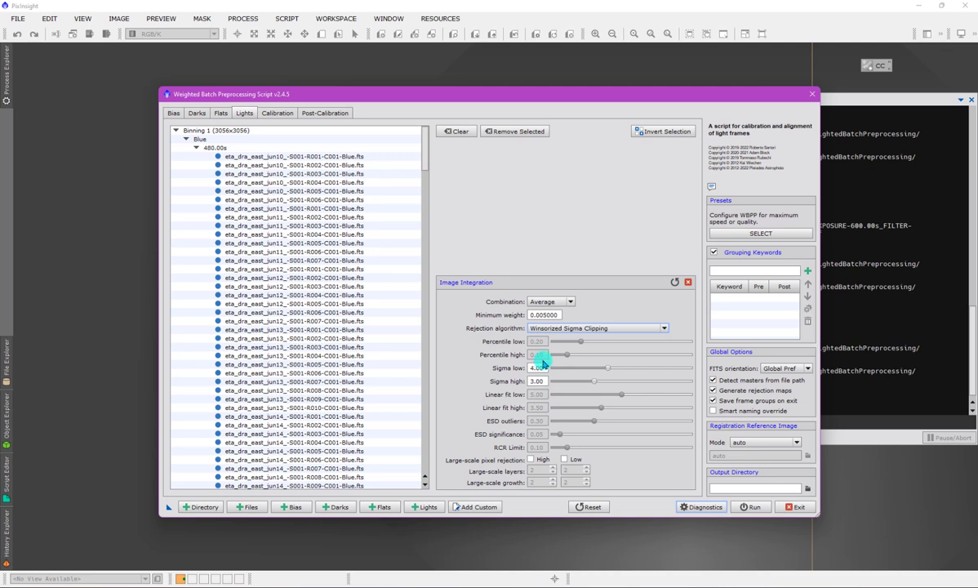
{"action": "left_click", "coordinate": [584, 329]}
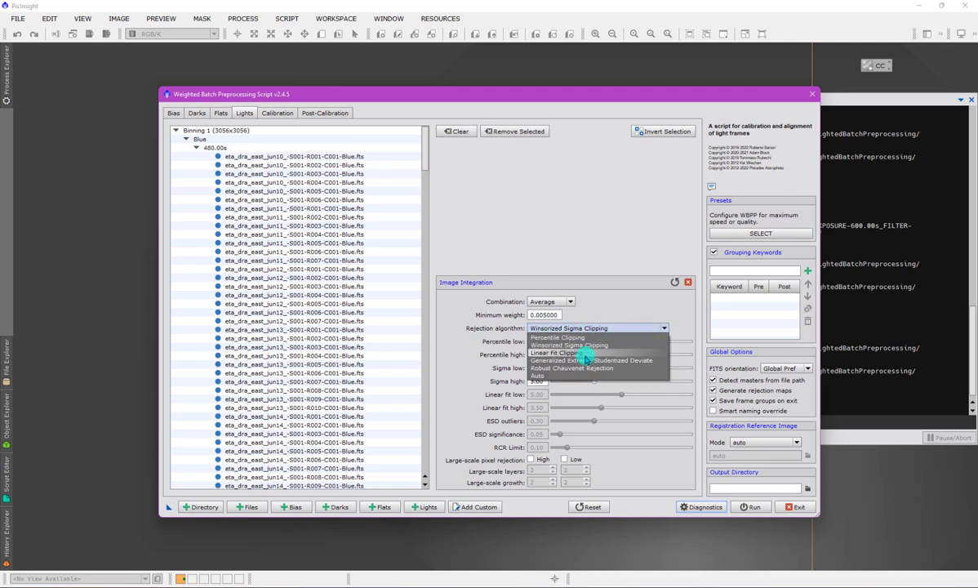
{"action": "left_click", "coordinate": [585, 360]}
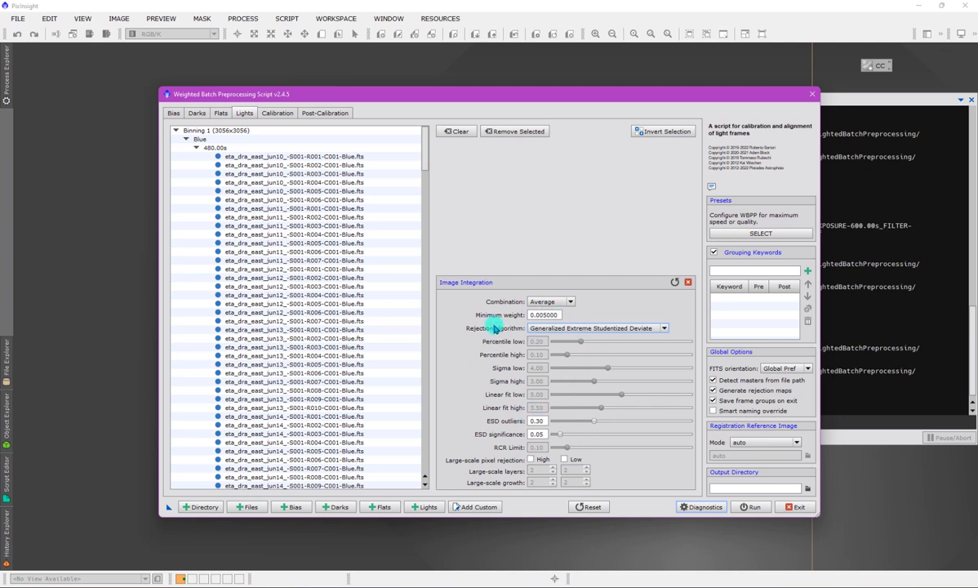
- Close the Image Integration panel, returning to the Lights calibration and processing steps
{"action": "mouse_move", "coordinate": [572, 422]}
{"action": "left_click", "coordinate": [688, 283]}
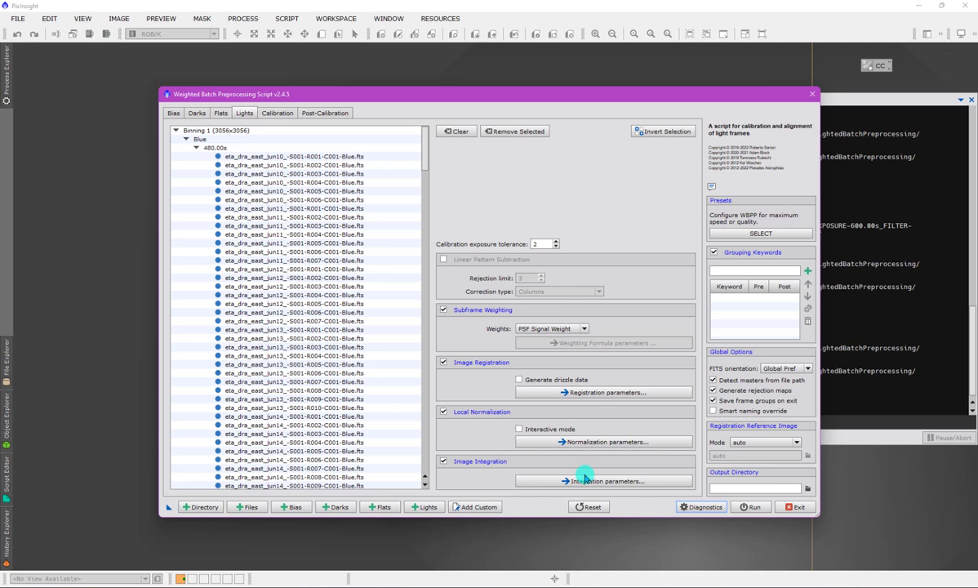
{"action": "left_click", "coordinate": [585, 480]}
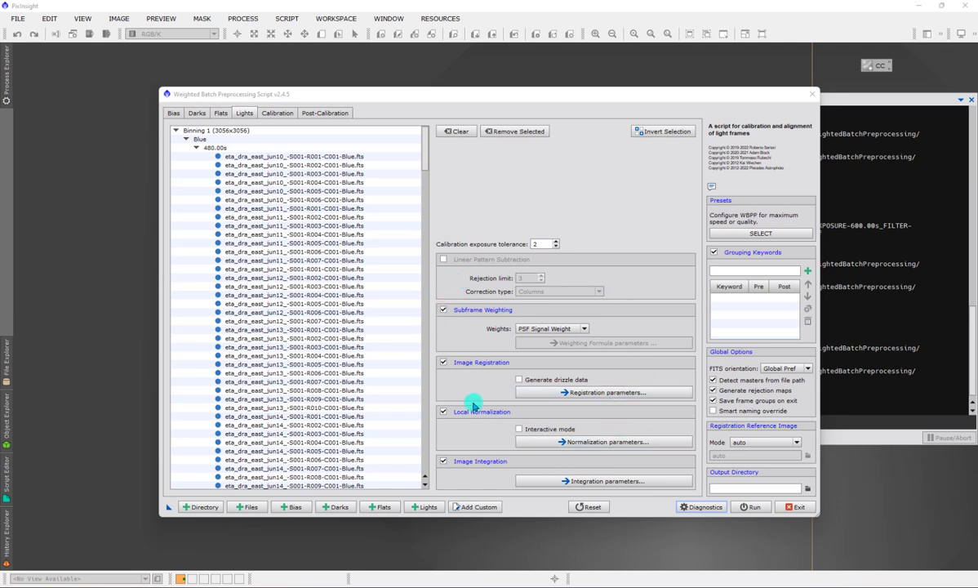
- Show the Post-Calibration master light summary and select the Exposure tolerance value
{"action": "left_click", "coordinate": [333, 114]}
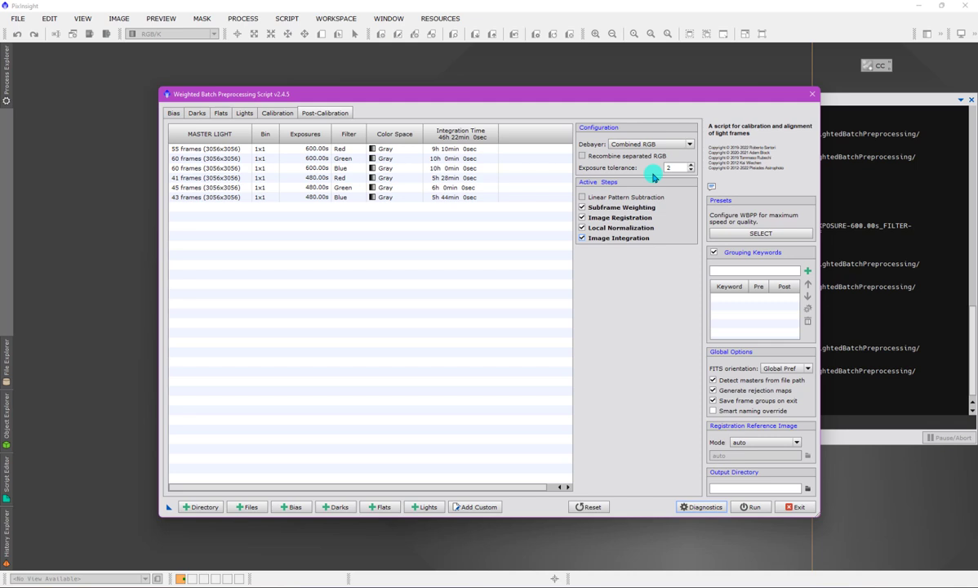
{"action": "double_click", "coordinate": [671, 167]}
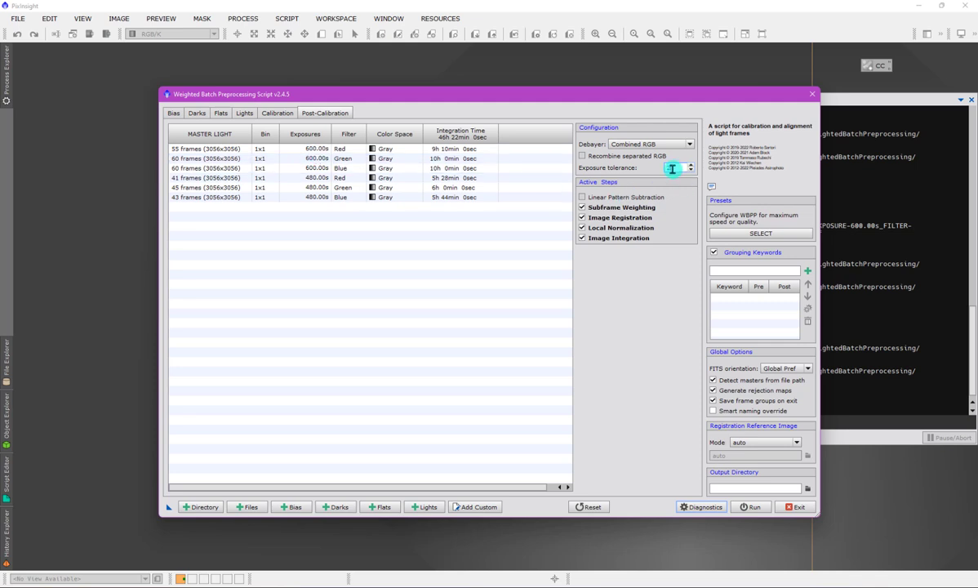
- Test a 200 s exposure tolerance merging 480s and 600s lights, then restore 2 s
{"action": "type", "text": "00"}
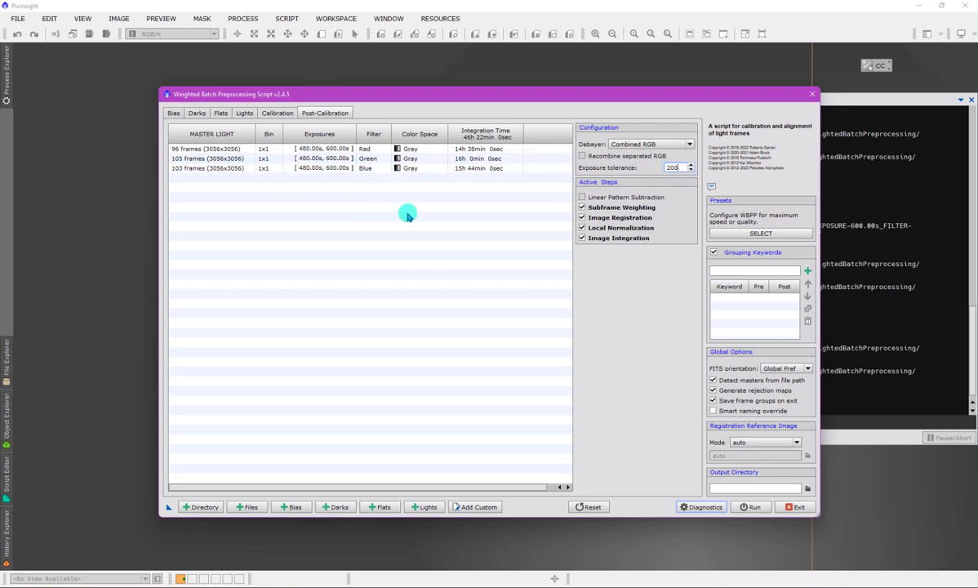
{"action": "double_click", "coordinate": [682, 168]}
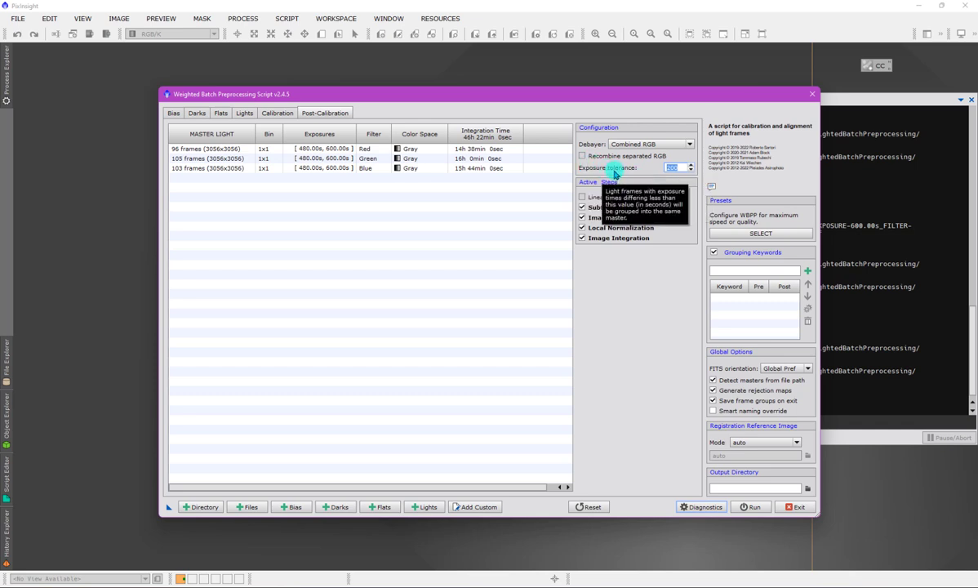
{"action": "type", "text": "2"}
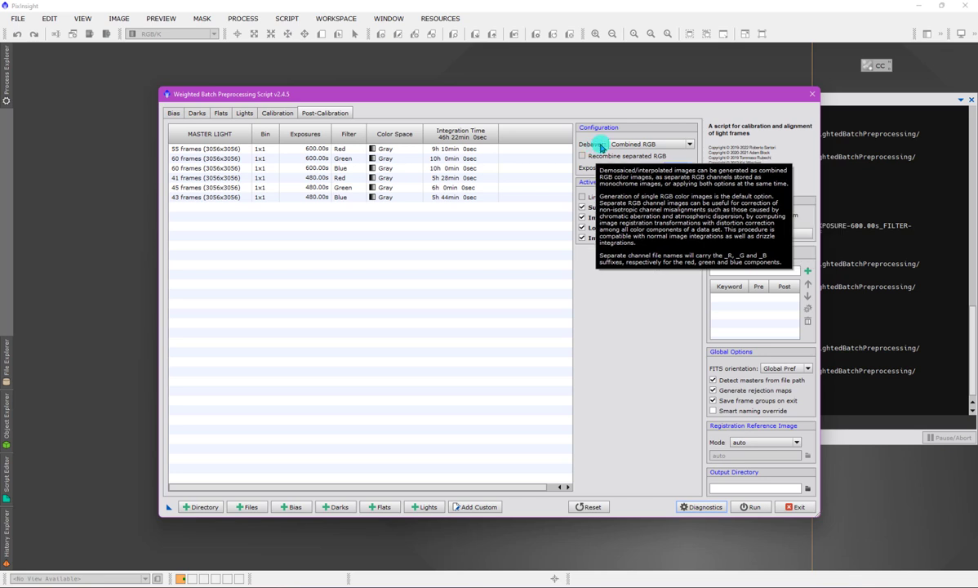
- Show the Debayer options Combined RGB, Separate RGB and Combined + Separate, leaving Combined RGB set
{"action": "left_click", "coordinate": [625, 144]}
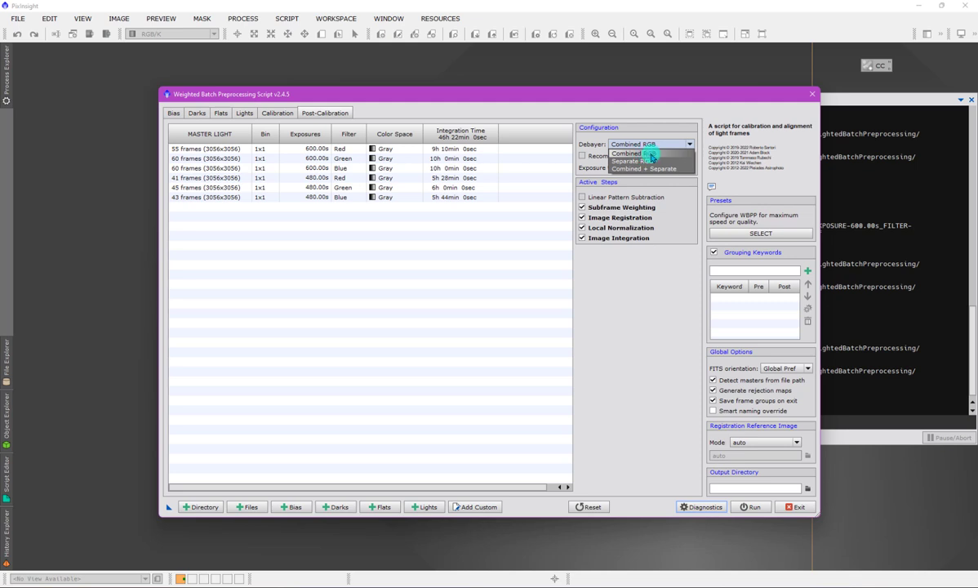
- Switch the Debayer output to Separate RGB and enable Recombine separated RGB
{"action": "left_click", "coordinate": [657, 373]}
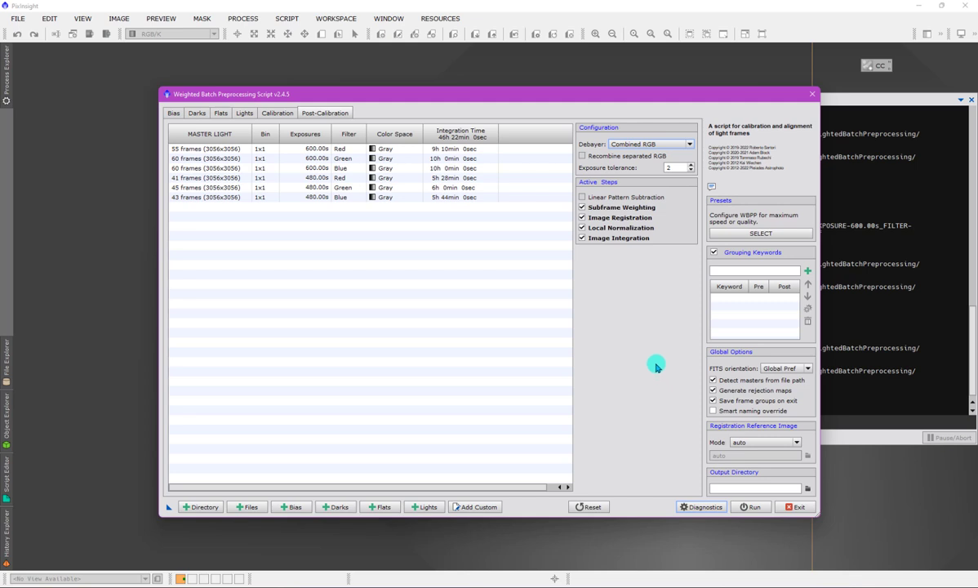
{"action": "left_click", "coordinate": [655, 145]}
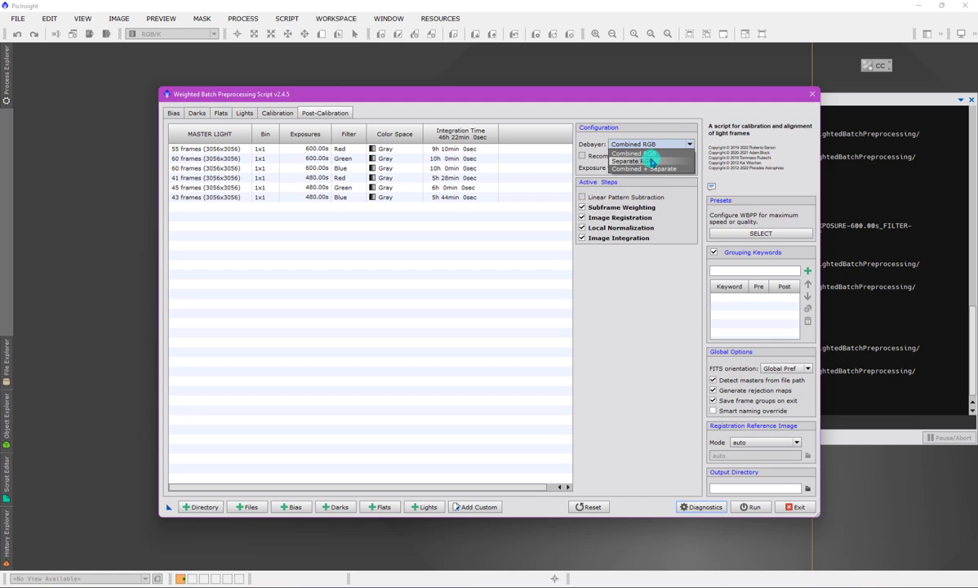
{"action": "left_click", "coordinate": [652, 162]}
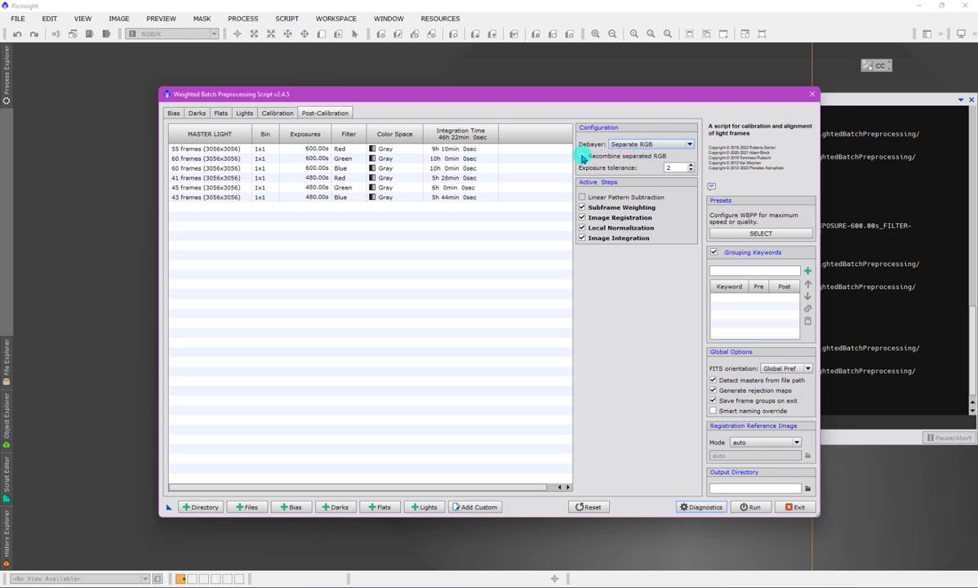
{"action": "left_click", "coordinate": [582, 156]}
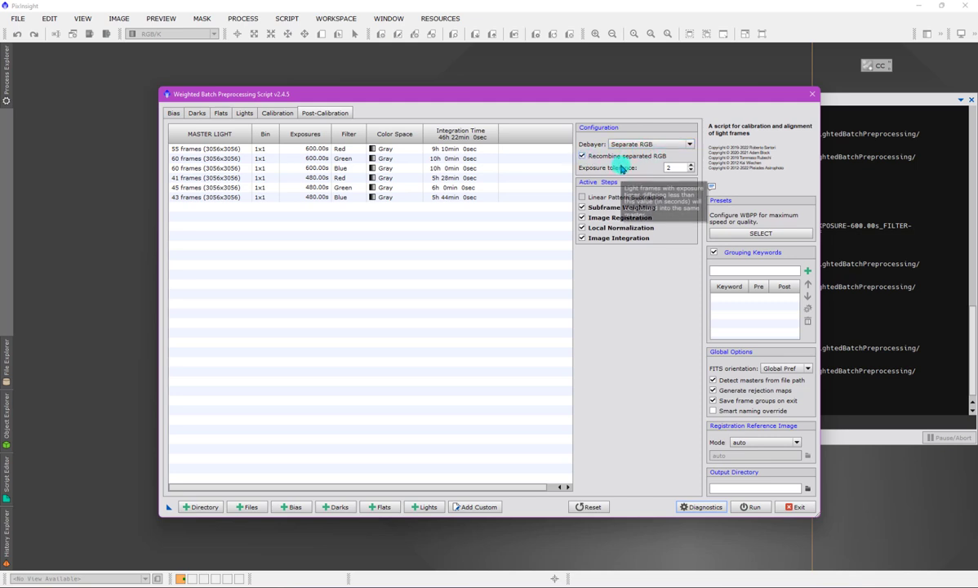